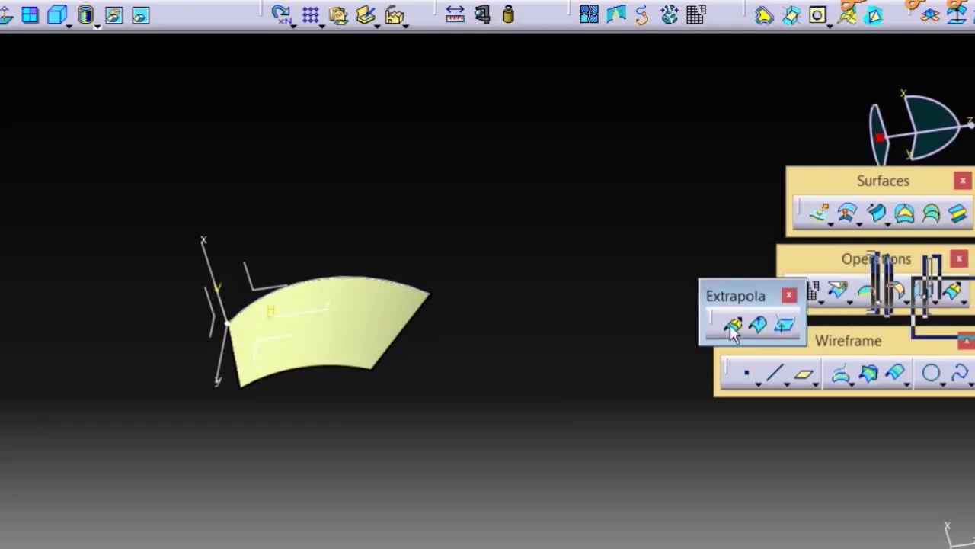
# From a side view, create an extremum on the surface with an Edit Components direction, then list Boundary propagation types.
pyautogui.click(904, 97)
pyautogui.click(732, 394)
pyautogui.click(427, 290)
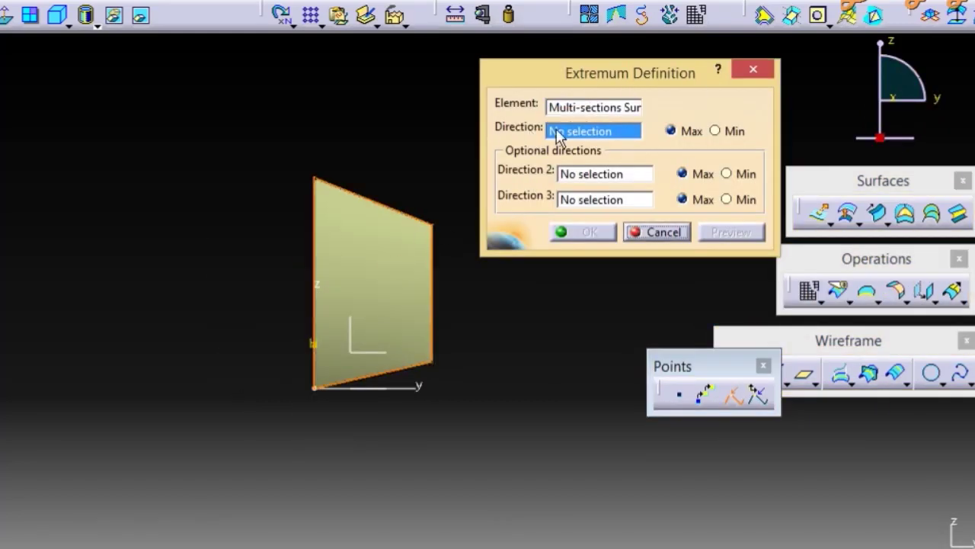
pyautogui.rightClick(579, 131)
pyautogui.click(442, 227)
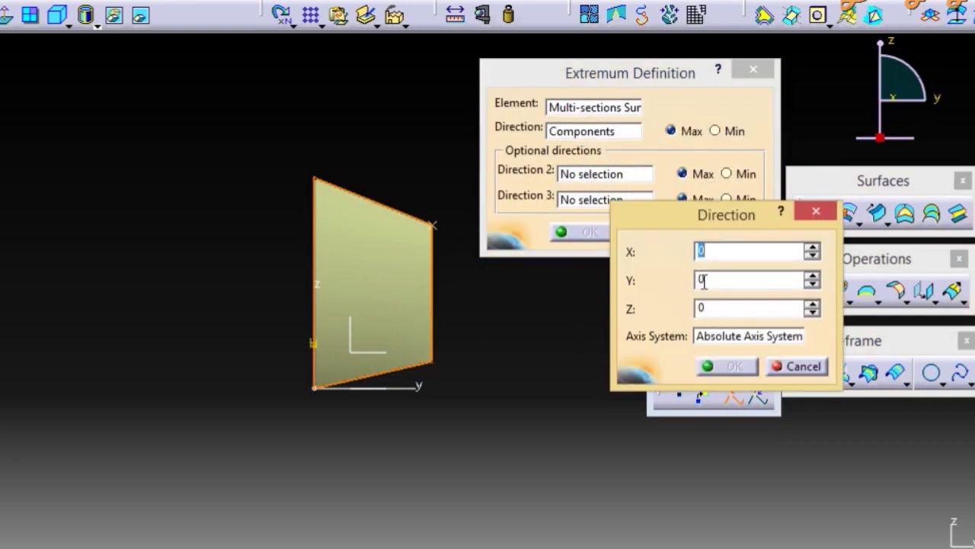
pyautogui.click(723, 366)
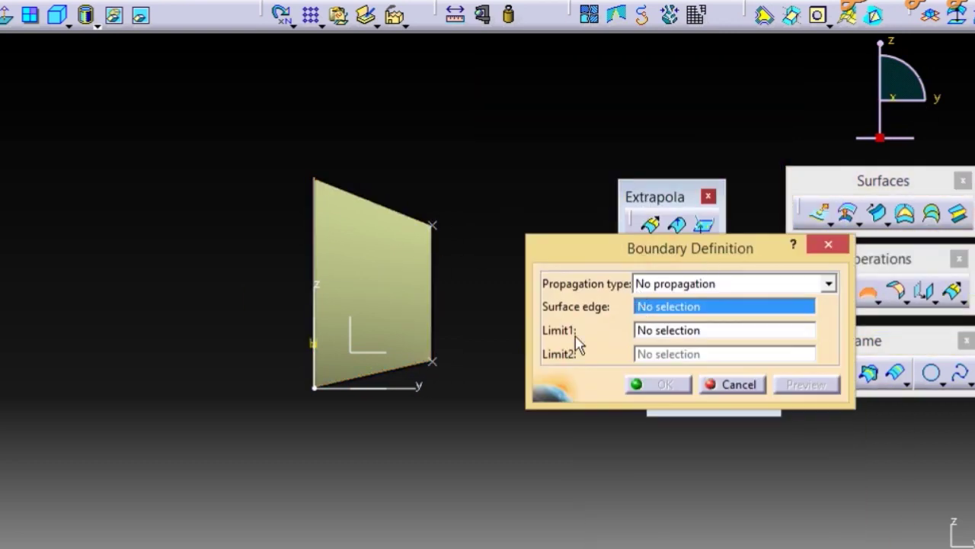
pyautogui.click(686, 284)
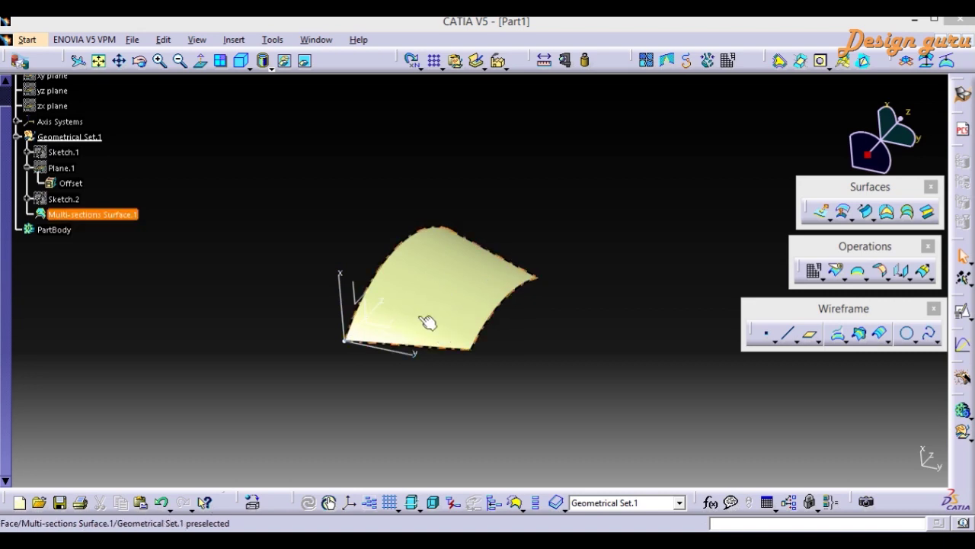
pyautogui.moveTo(440, 337)
pyautogui.mouseDown(button='middle')
pyautogui.moveTo(404, 261)
pyautogui.moveTo(483, 255)
pyautogui.moveTo(344, 261)
pyautogui.moveTo(483, 328)
pyautogui.moveTo(391, 277)
pyautogui.moveTo(407, 340)
pyautogui.mouseUp(button='middle')
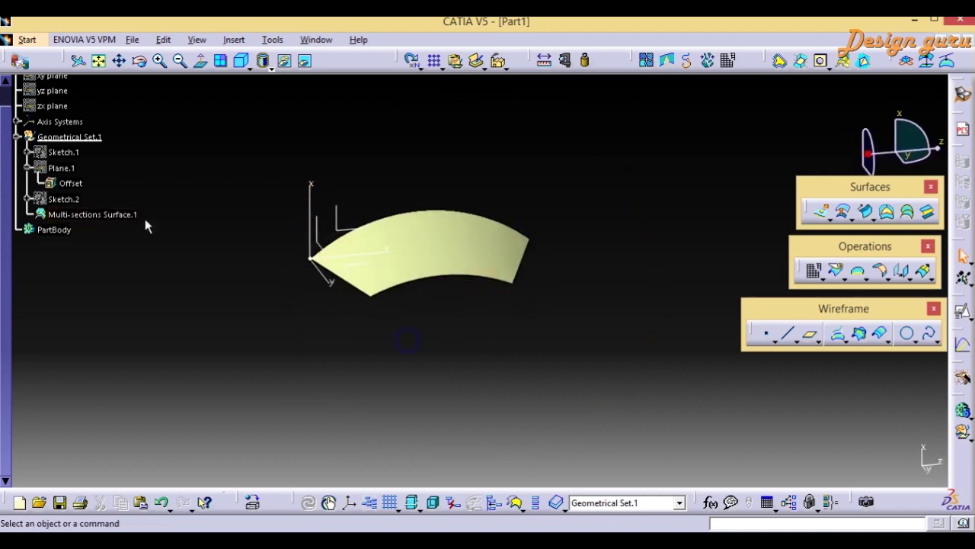
pyautogui.rightClick(68, 153)
pyautogui.click(109, 200)
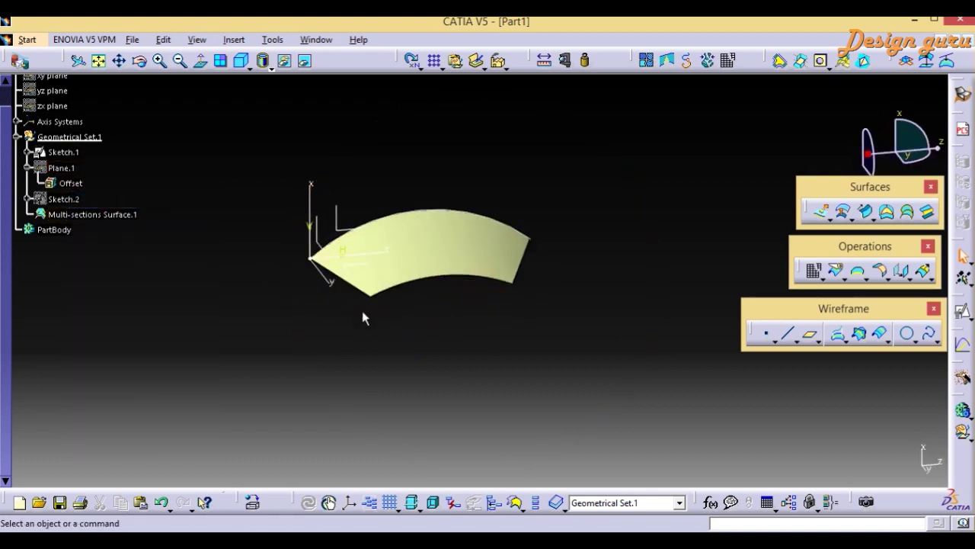
pyautogui.doubleClick(362, 311)
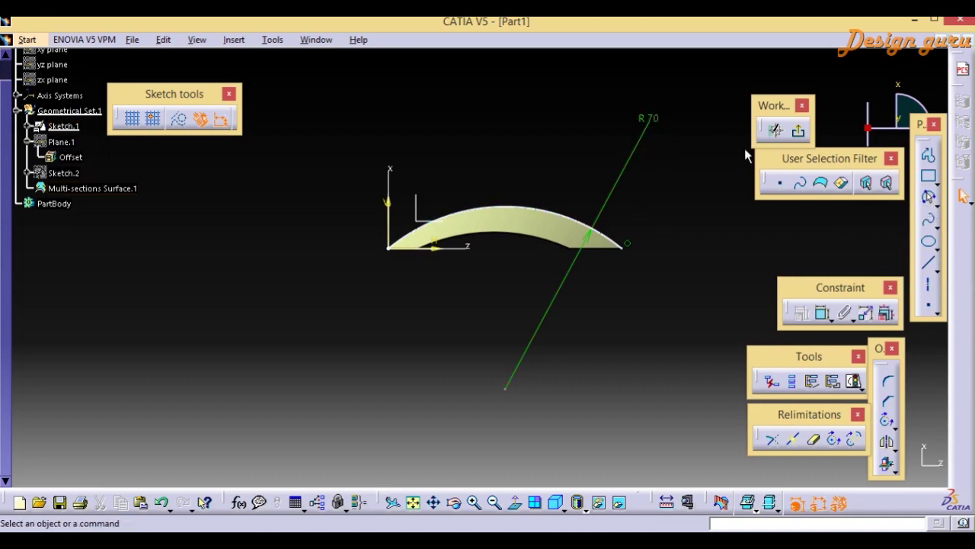
pyautogui.click(796, 131)
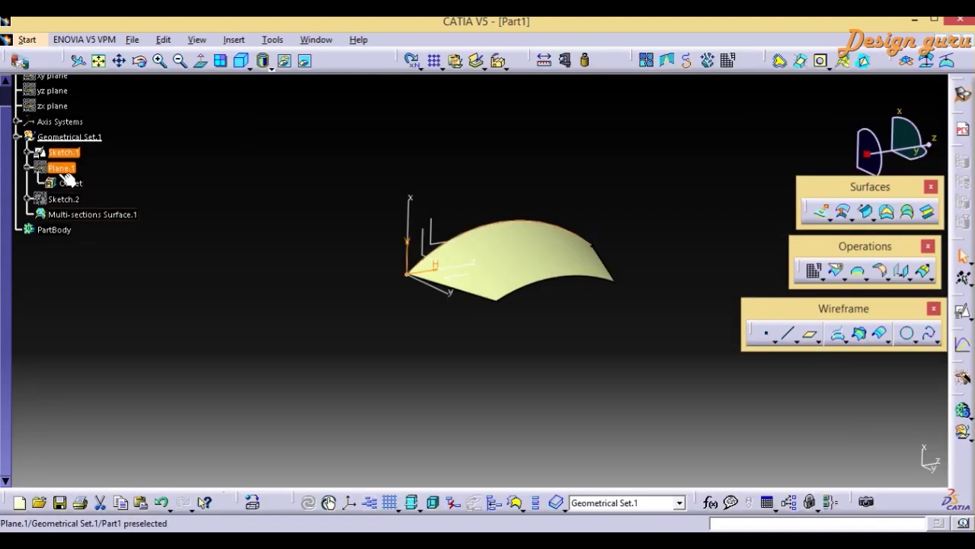
pyautogui.doubleClick(66, 174)
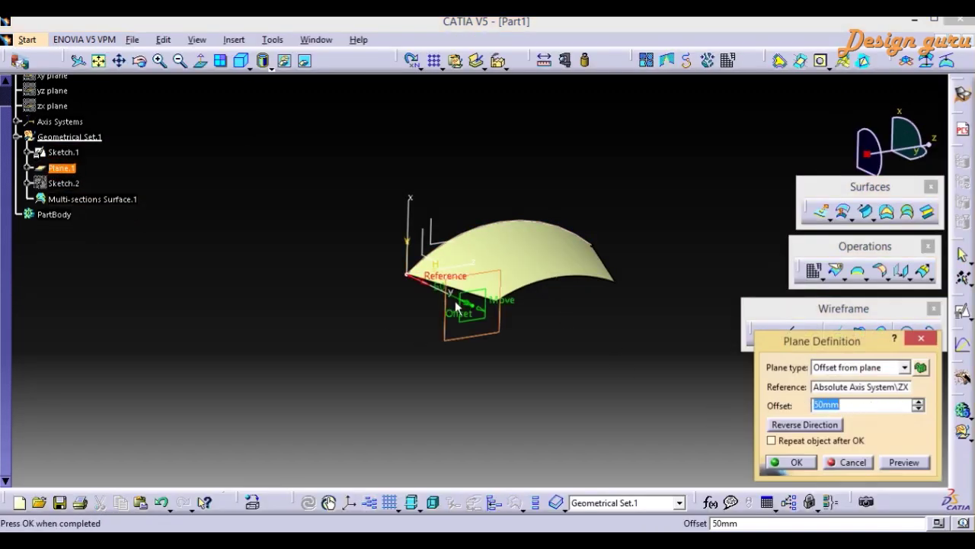
pyautogui.click(792, 463)
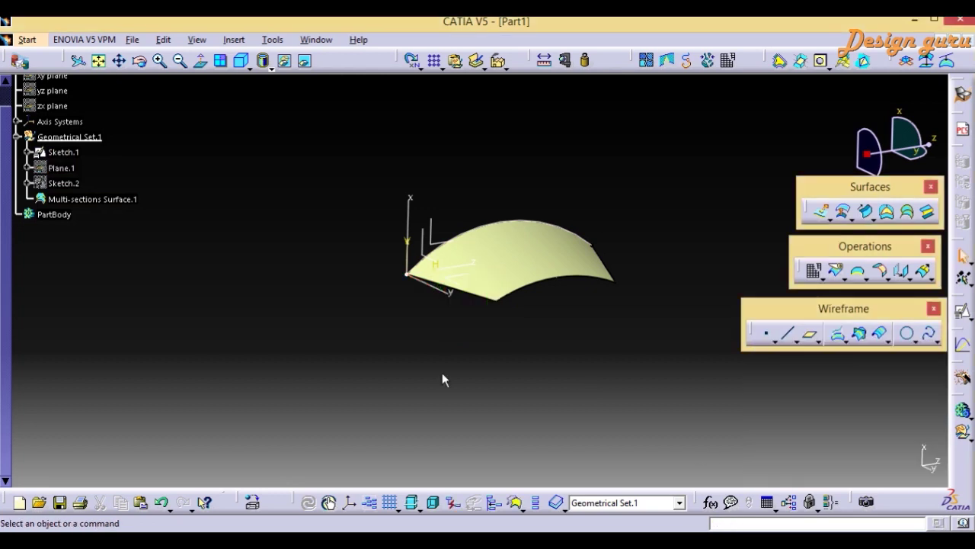
pyautogui.doubleClick(64, 183)
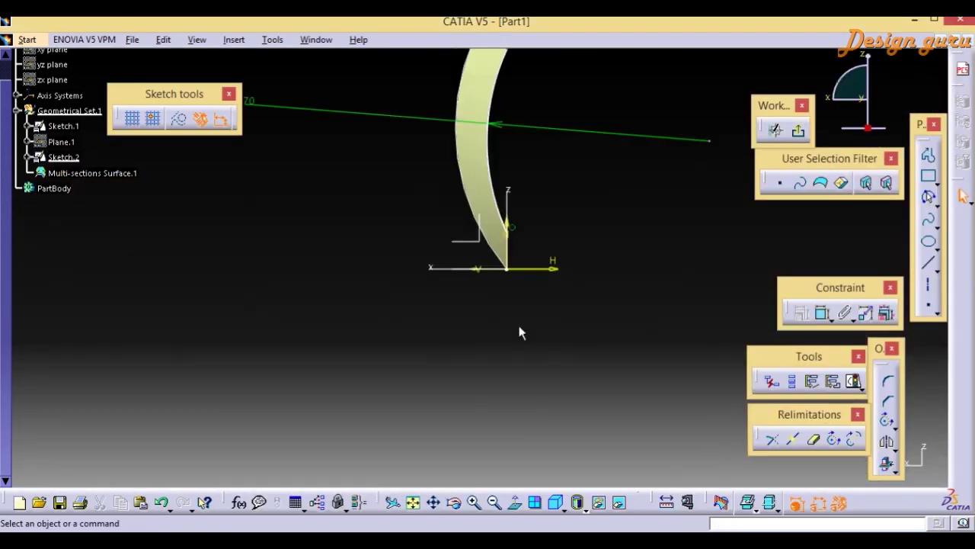
pyautogui.moveTo(557, 181)
pyautogui.mouseDown(button='middle')
pyautogui.moveTo(549, 191)
pyautogui.moveTo(568, 272)
pyautogui.mouseUp(button='middle')
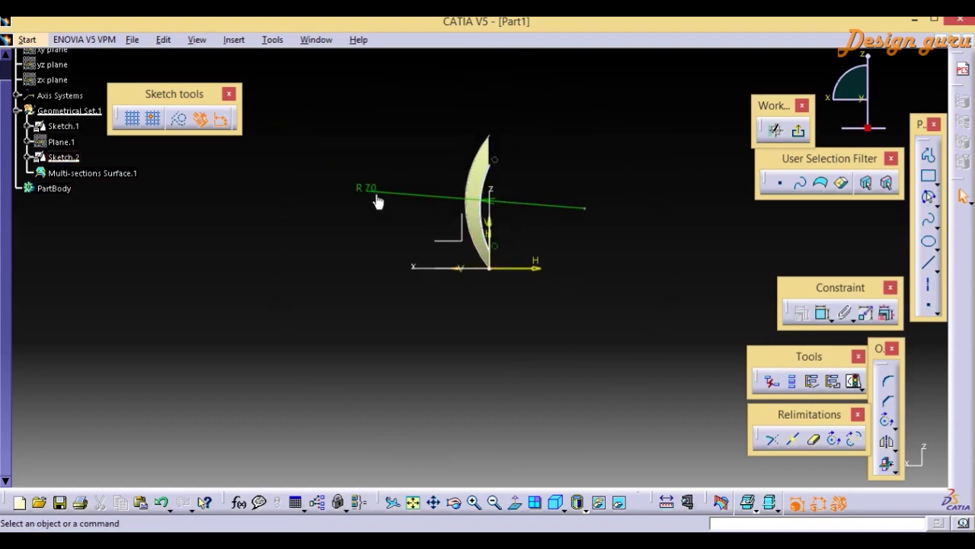
pyautogui.click(798, 131)
pyautogui.moveTo(525, 281)
pyautogui.mouseDown(button='middle')
pyautogui.moveTo(450, 339)
pyautogui.moveTo(425, 290)
pyautogui.mouseUp(button='middle')
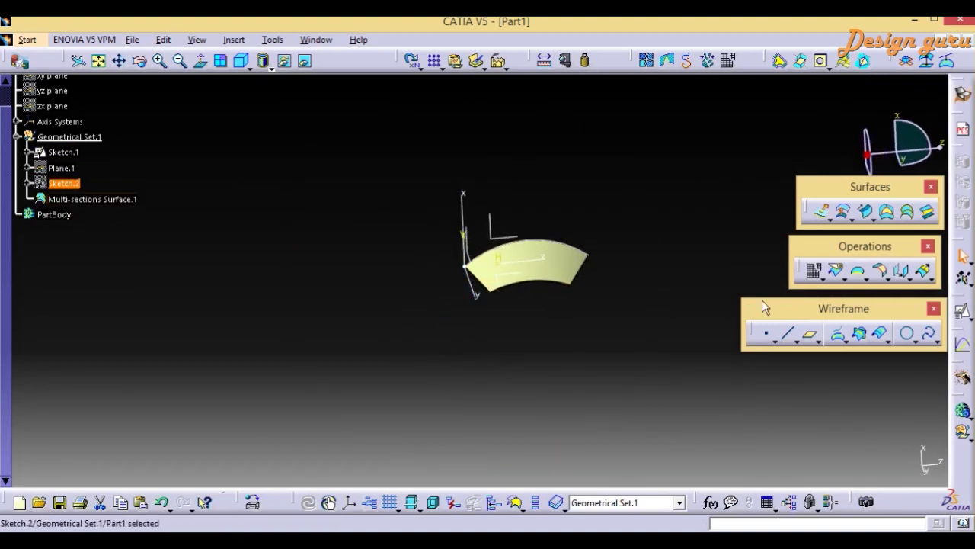
# Loft Multi-sections Surface.1 between Sketch.1 and Sketch.2 and orbit to inspect the curved patch.
pyautogui.click(906, 213)
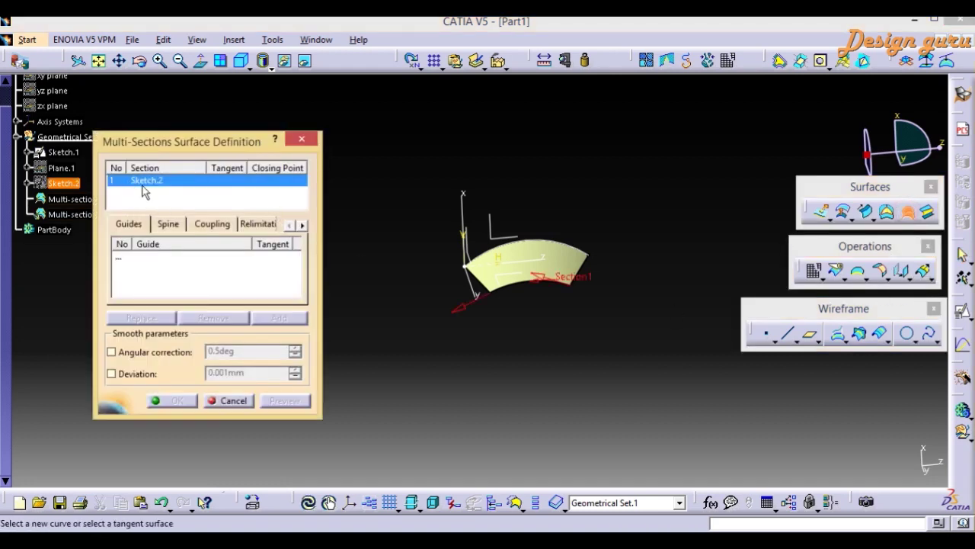
pyautogui.doubleClick(76, 199)
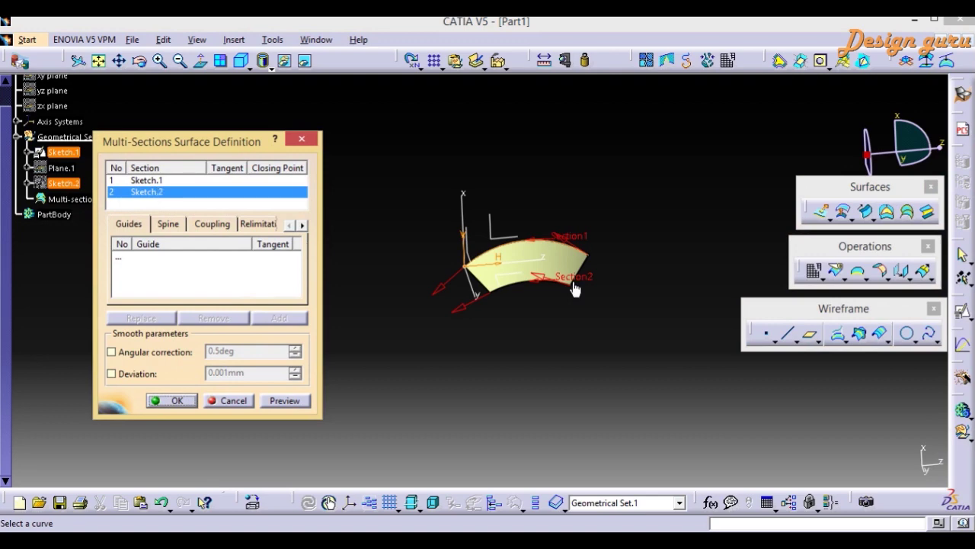
pyautogui.click(172, 401)
pyautogui.moveTo(452, 337); pyautogui.dragTo(496, 285, button='middle')
pyautogui.moveTo(548, 266); pyautogui.dragTo(610, 328, button='middle')
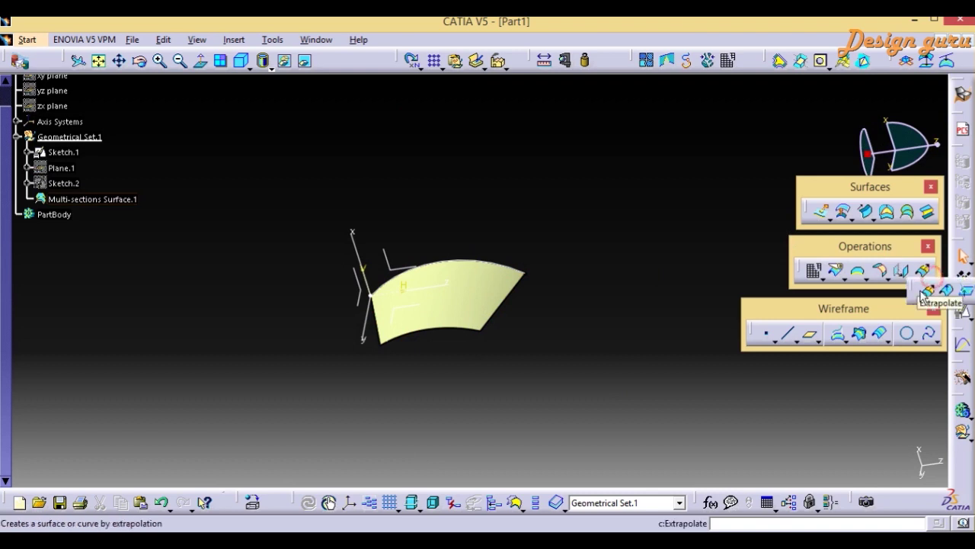
# Float the Extrapolate tools as a separate toolbar clear of the other toolbars.
pyautogui.moveTo(929, 276); pyautogui.dragTo(777, 293)
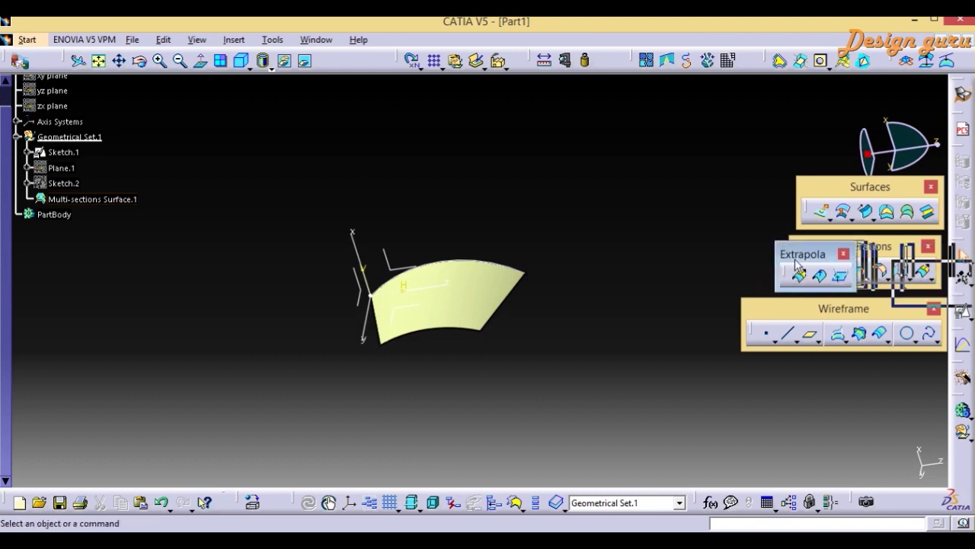
pyautogui.moveTo(806, 260); pyautogui.dragTo(762, 280)
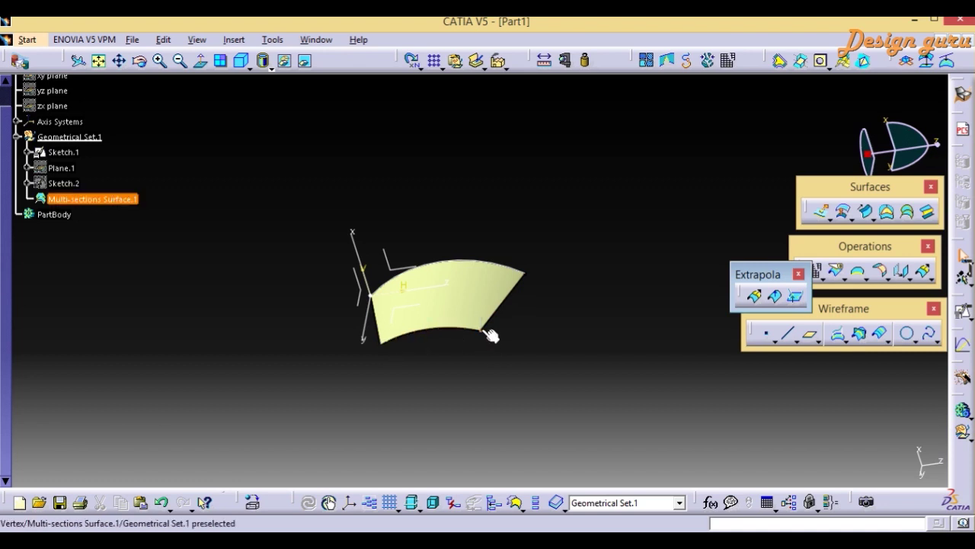
pyautogui.click(747, 258)
pyautogui.moveTo(747, 257); pyautogui.dragTo(686, 191)
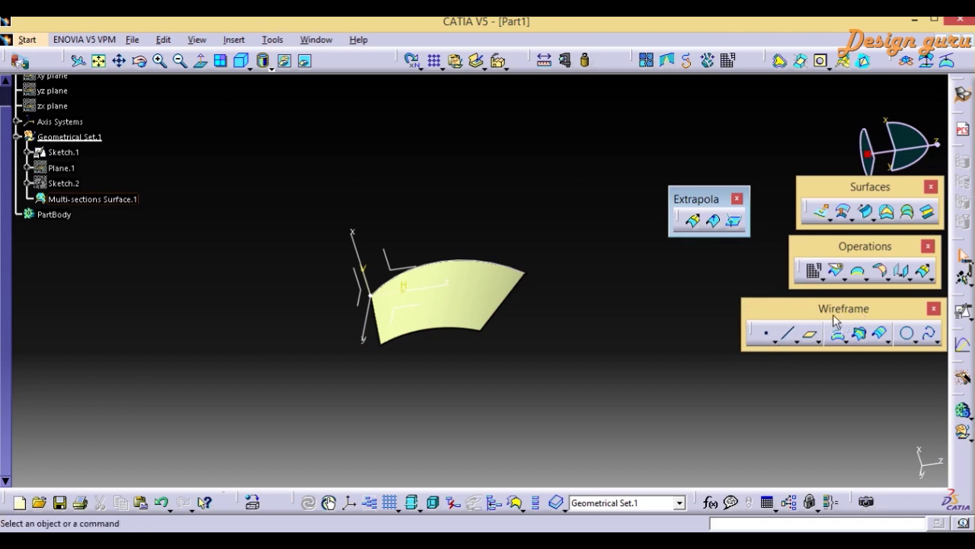
# Detach the Points tools as a toolbar and view the surface normal to the YZ plane.
pyautogui.click(775, 340)
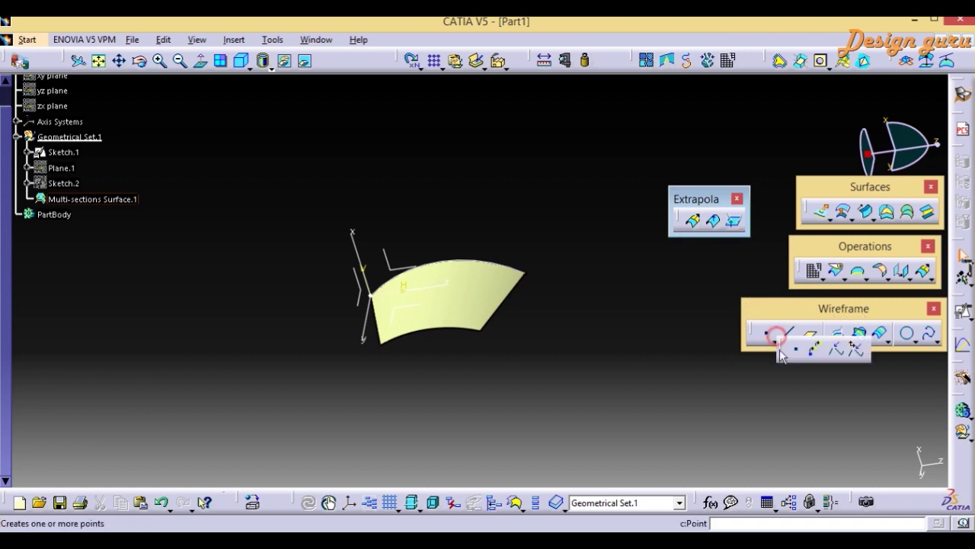
pyautogui.moveTo(787, 352); pyautogui.dragTo(701, 339)
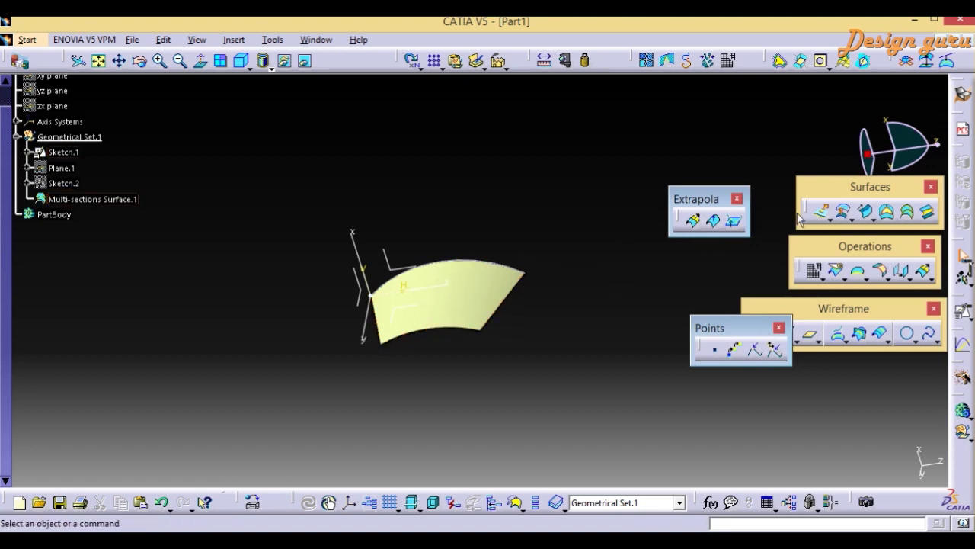
pyautogui.click(885, 125)
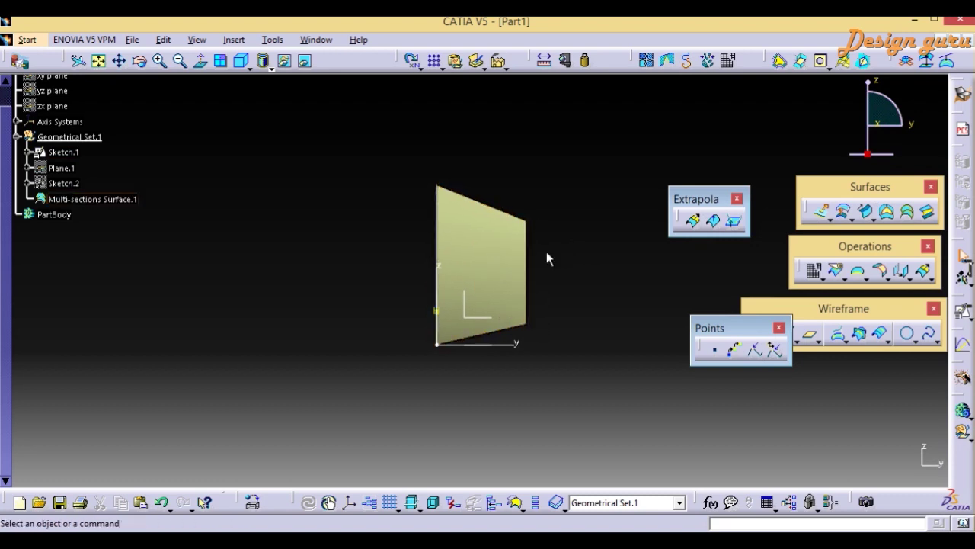
# Start an extremum on the multi-sections surface with its direction defined by components.
pyautogui.click(758, 352)
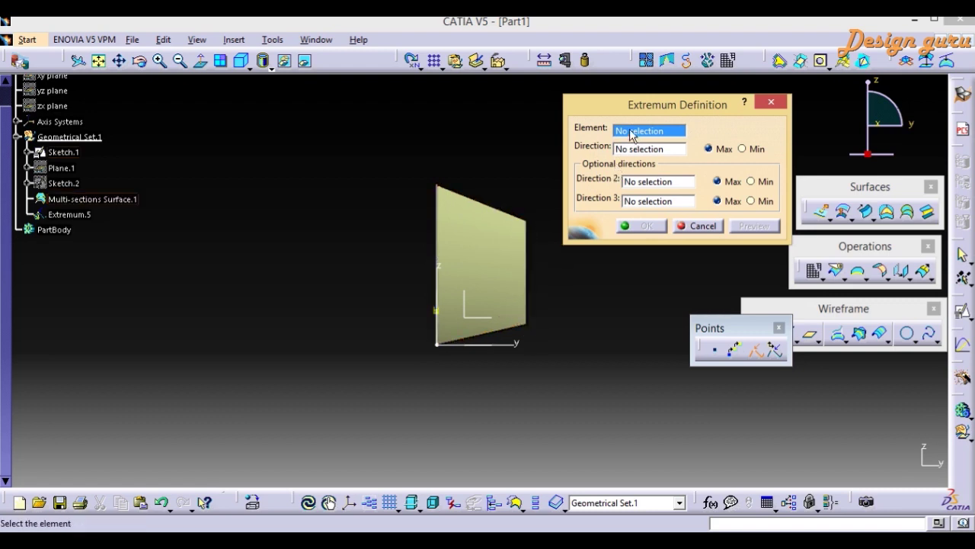
pyautogui.click(503, 256)
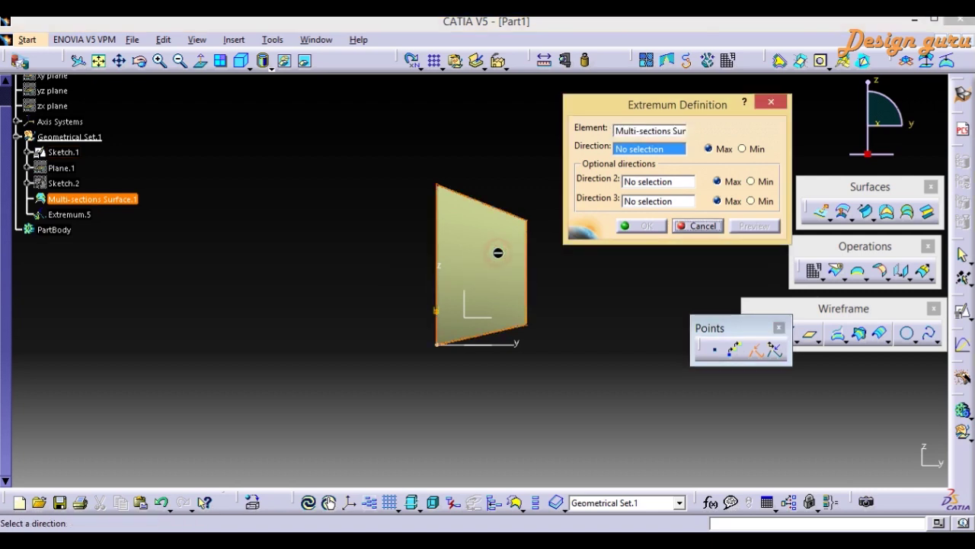
pyautogui.rightClick(623, 151)
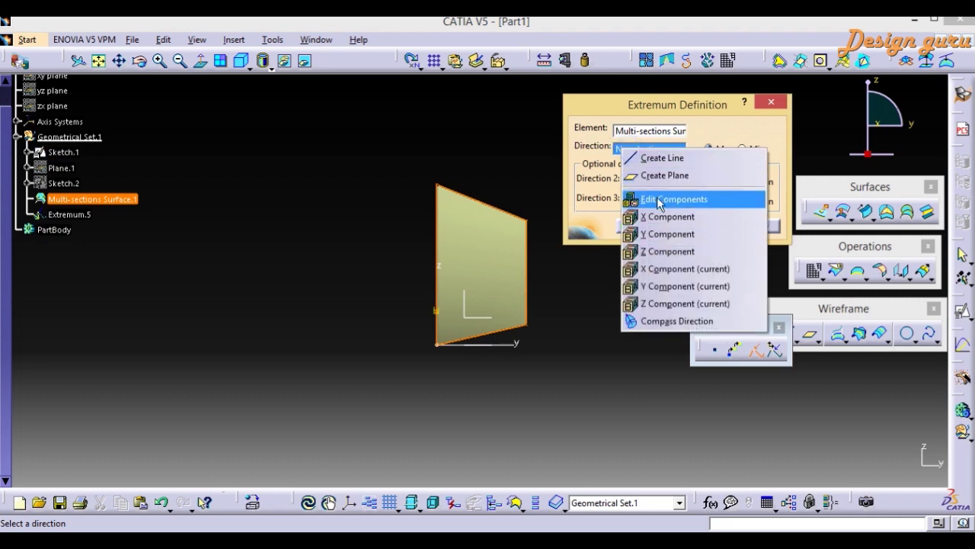
pyautogui.click(660, 200)
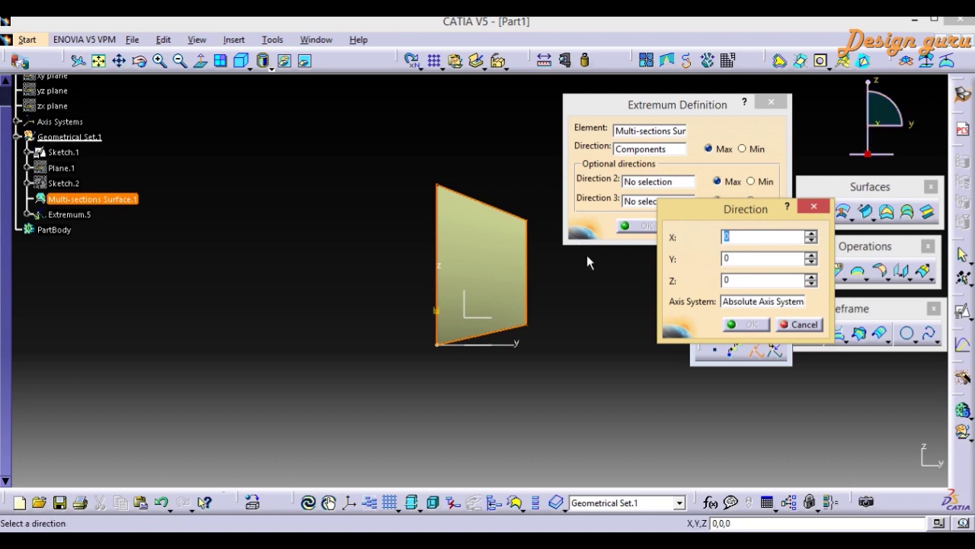
# Enter direction 0,1,1 and create Extremum.5 at the surface's top-right corner.
pyautogui.click(736, 259)
pyautogui.write('1')
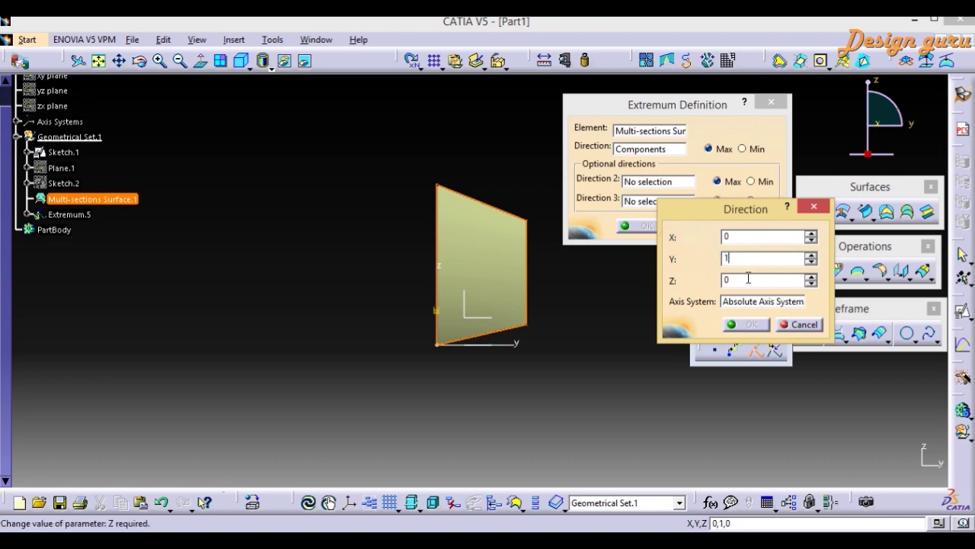
pyautogui.click(725, 280)
pyautogui.write('1')
pyautogui.click(714, 286)
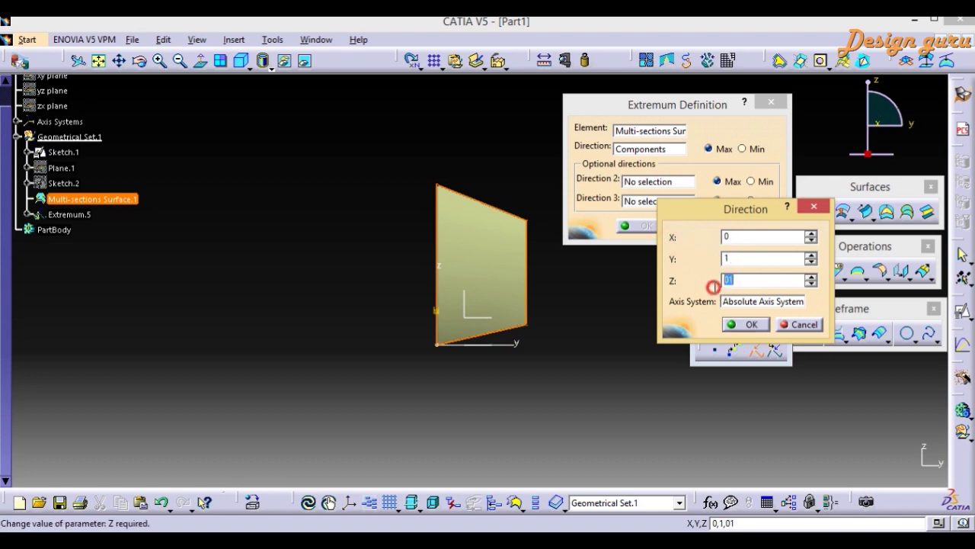
pyautogui.write('1')
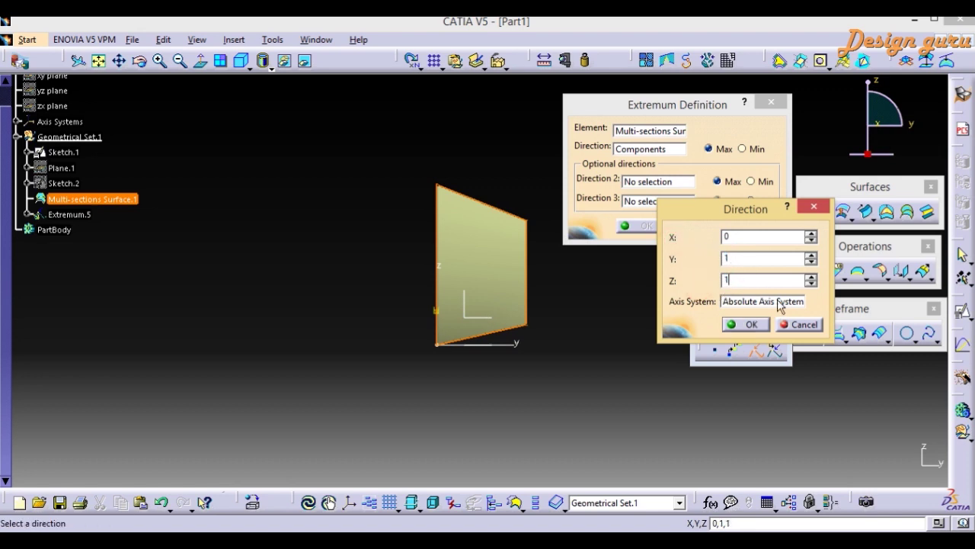
pyautogui.click(747, 327)
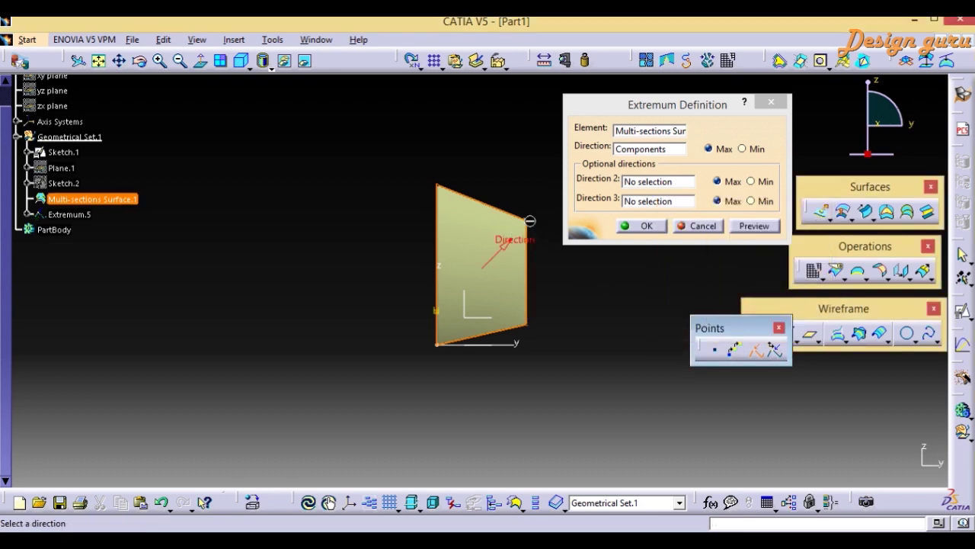
pyautogui.click(646, 227)
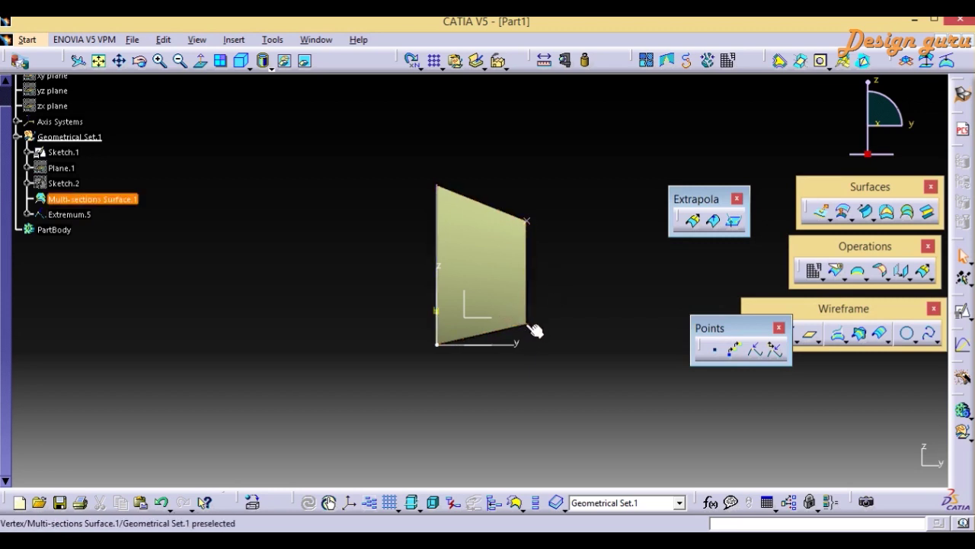
pyautogui.click(754, 349)
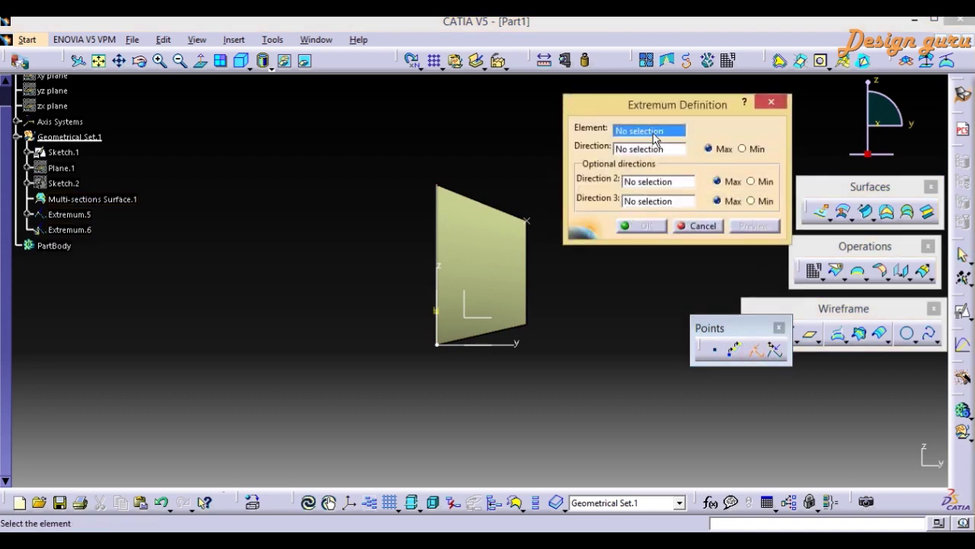
# Create Extremum.6 at the surface's bottom-right corner using direction components 0,1,-1.
pyautogui.click(495, 251)
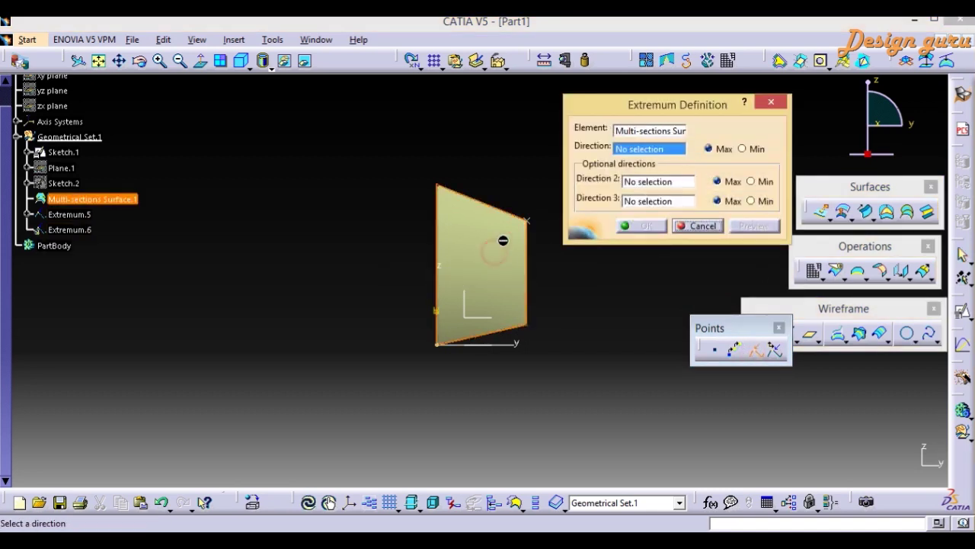
pyautogui.rightClick(640, 152)
pyautogui.click(662, 199)
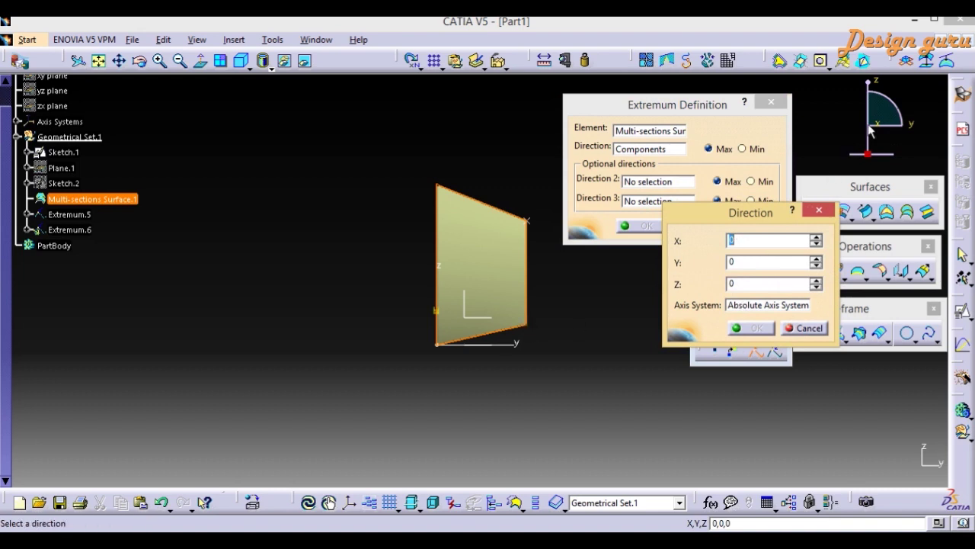
pyautogui.doubleClick(731, 263)
pyautogui.write('1')
pyautogui.click(729, 283)
pyautogui.write('-1')
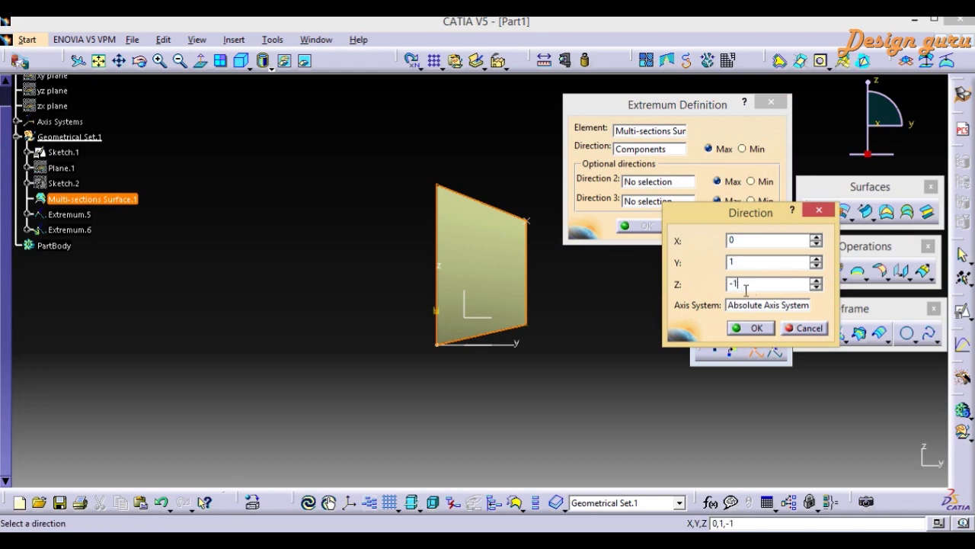
pyautogui.click(747, 328)
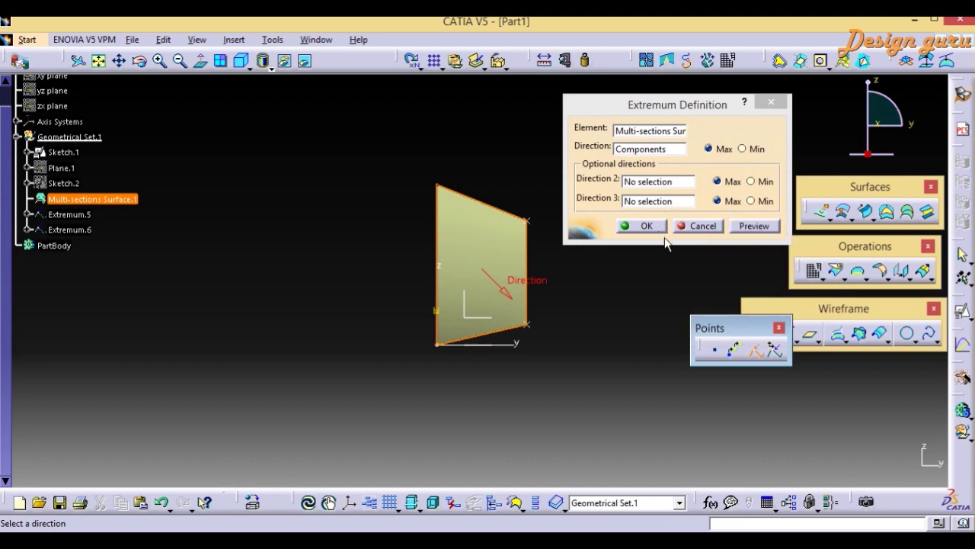
pyautogui.click(647, 226)
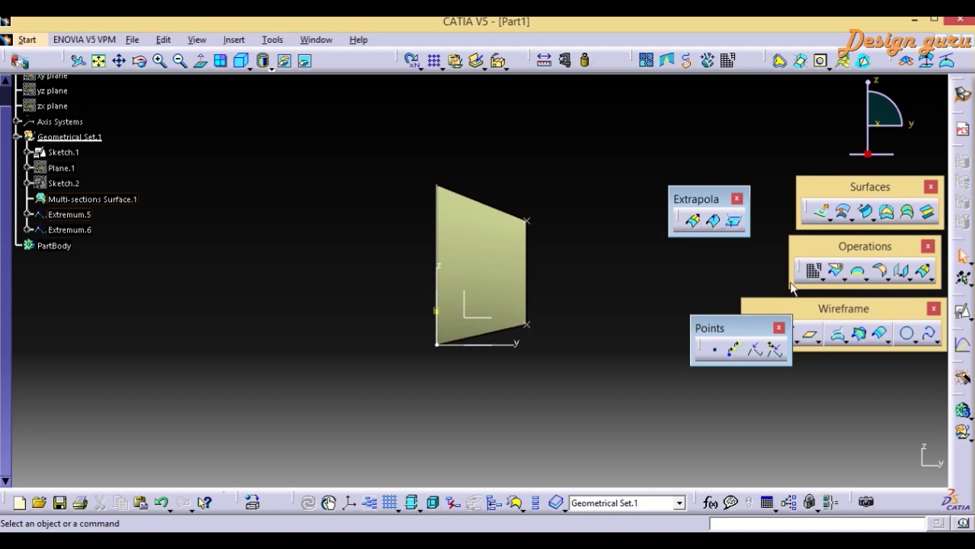
# Float the extraction tools as a toolbar and start a No propagation boundary on the surface edge.
pyautogui.click(868, 277)
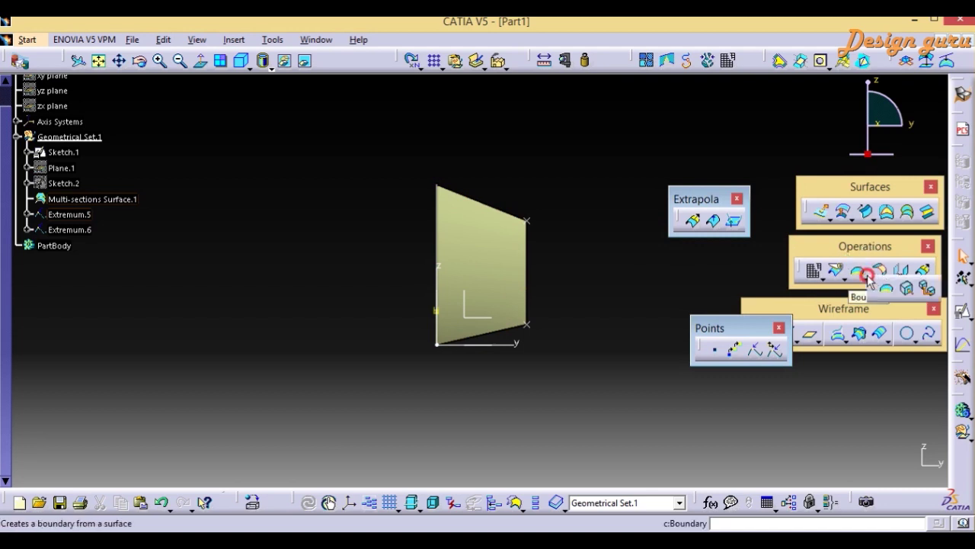
pyautogui.moveTo(872, 286); pyautogui.dragTo(738, 287)
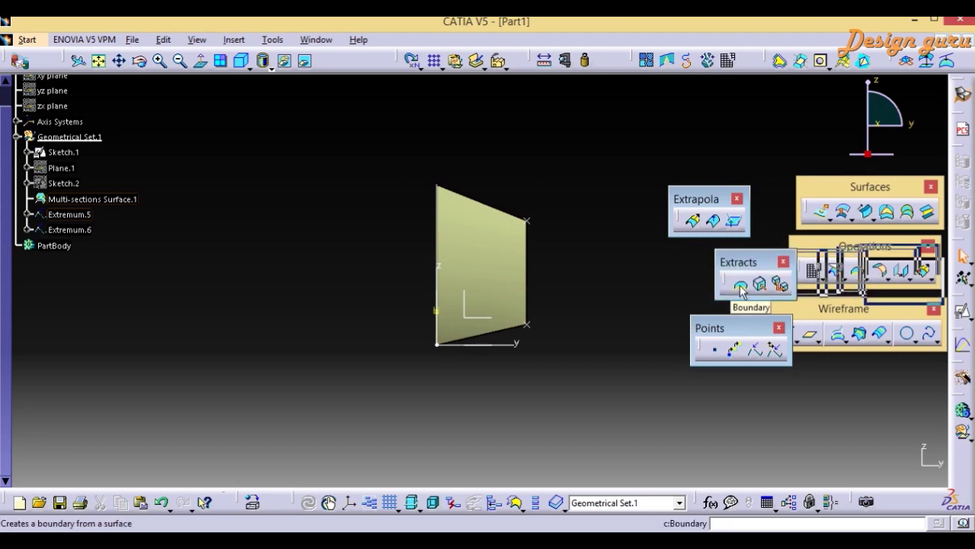
pyautogui.click(740, 286)
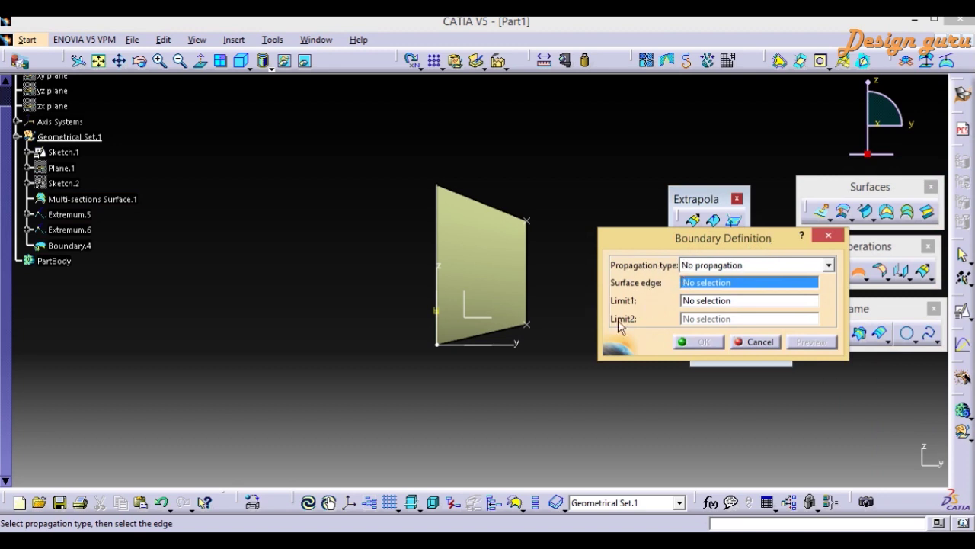
pyautogui.click(728, 268)
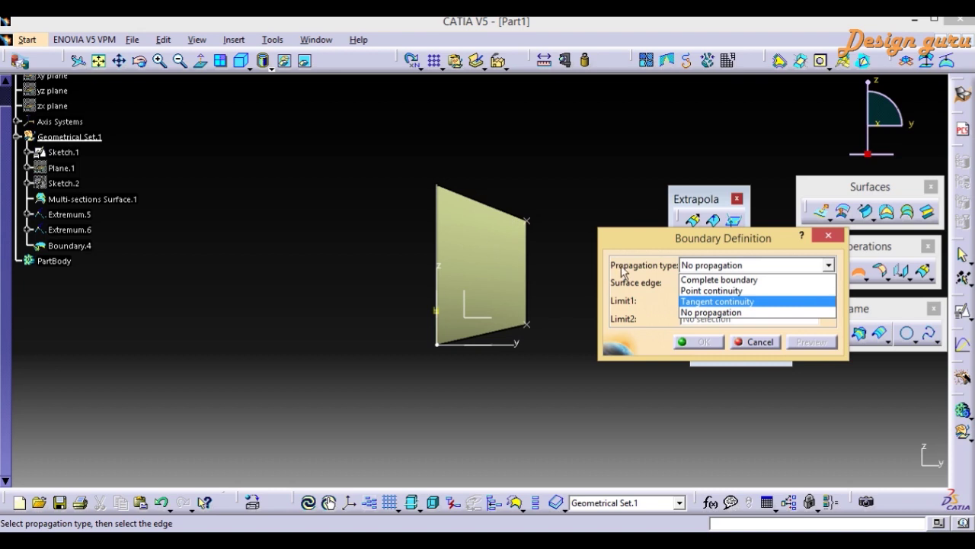
pyautogui.click(708, 313)
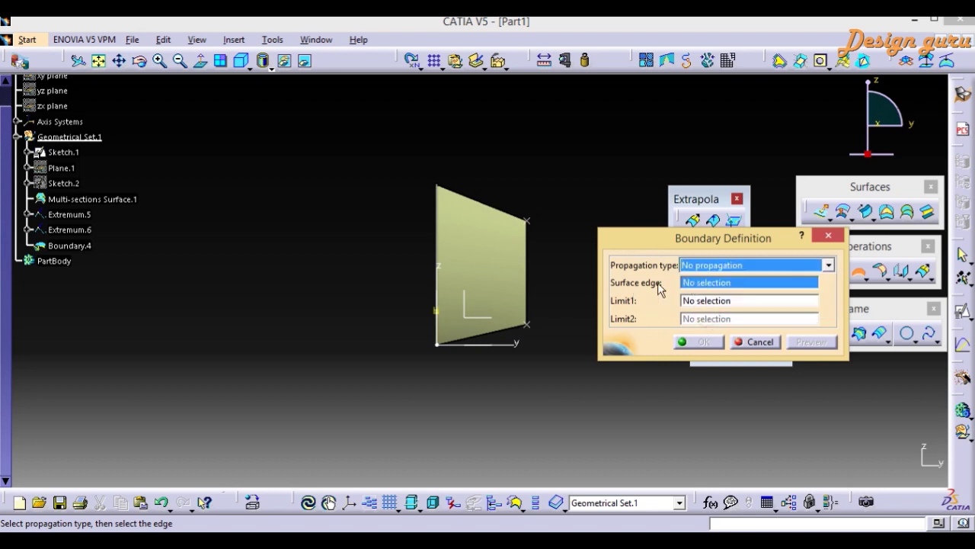
pyautogui.click(494, 261)
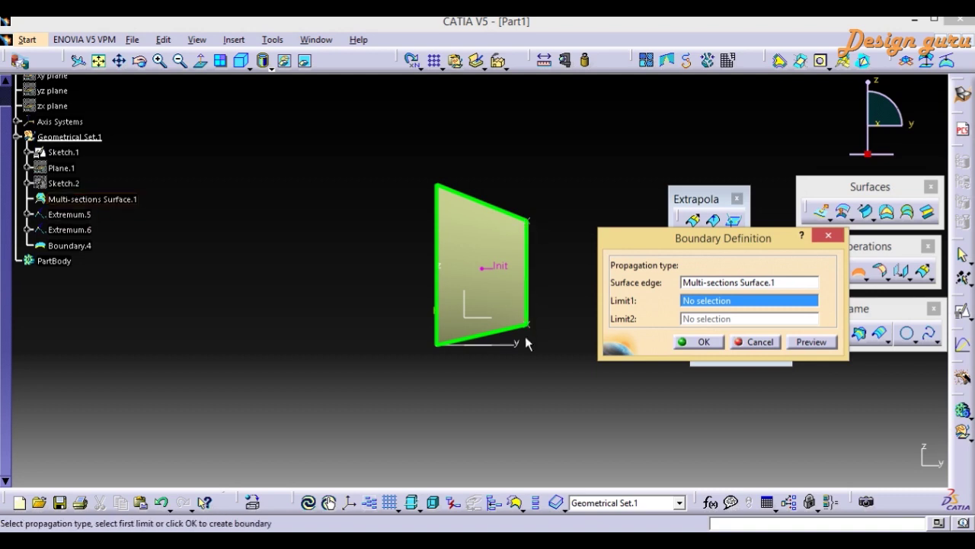
# Limit the boundary between Extremum.5 and Extremum.6, keep the right edge, and create Boundary.4.
pyautogui.click(531, 221)
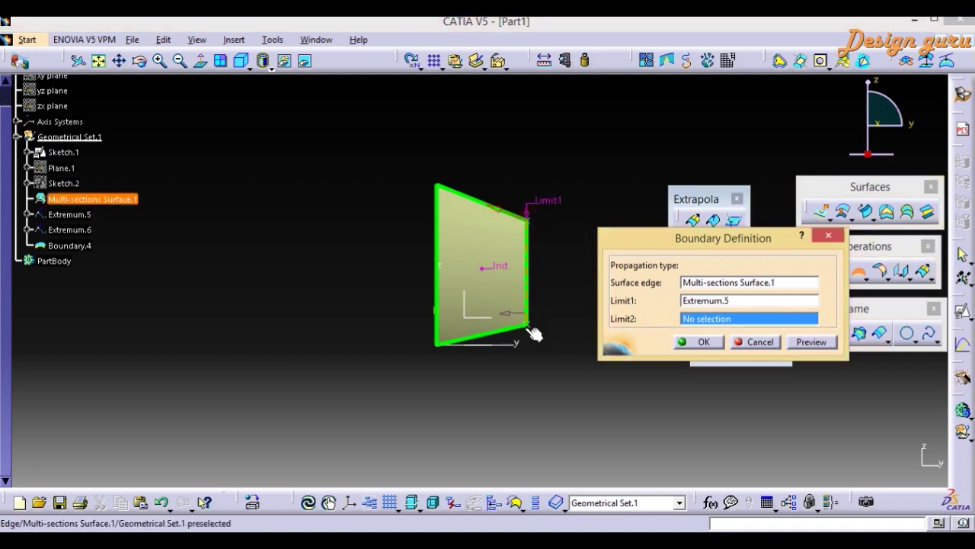
pyautogui.click(531, 326)
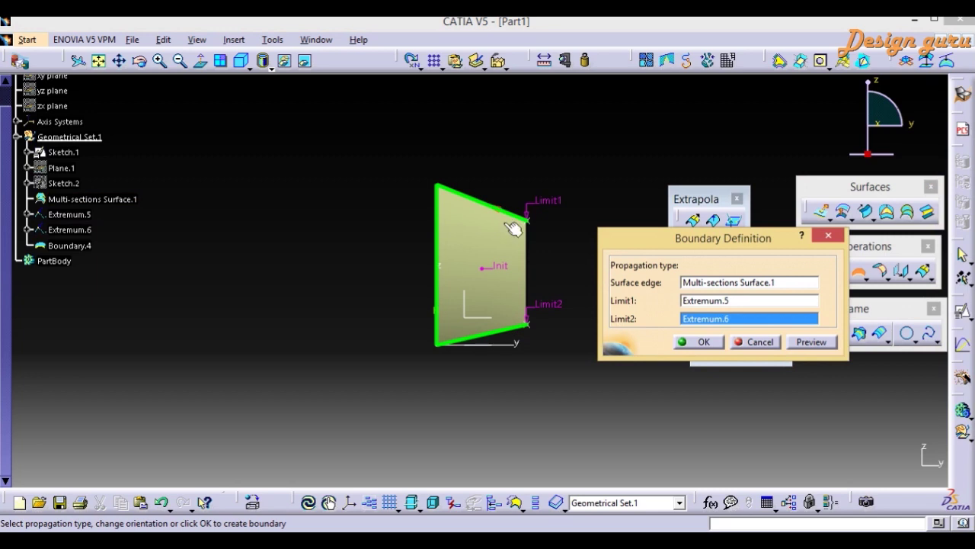
pyautogui.keyDown('ctrl'); pyautogui.moveTo(470, 248); pyautogui.dragTo(524, 188, button='middle'); pyautogui.keyUp('ctrl')
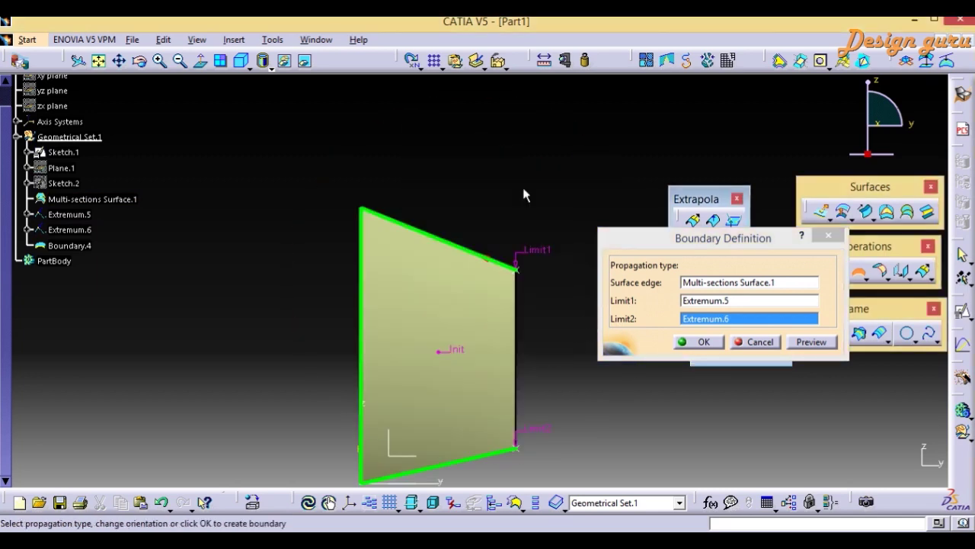
pyautogui.click(490, 256)
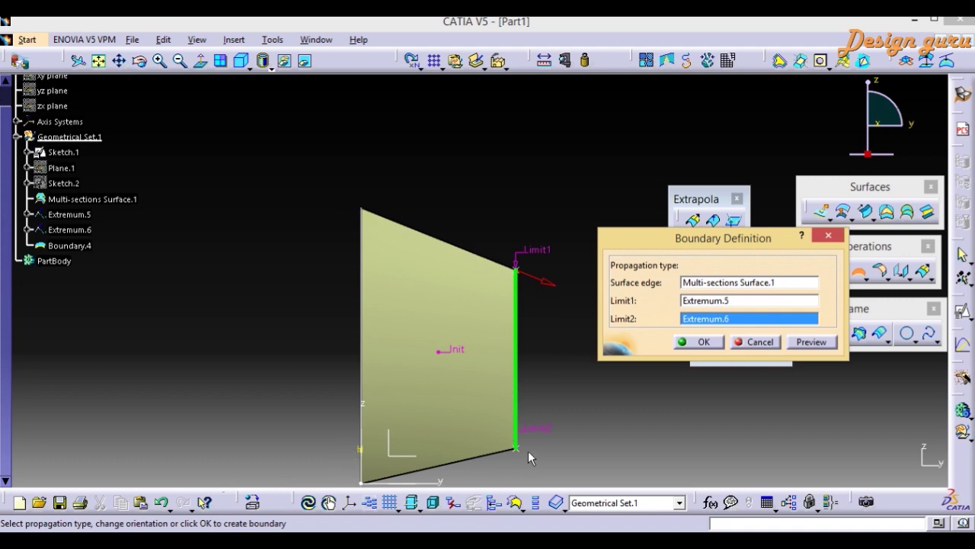
pyautogui.click(548, 286)
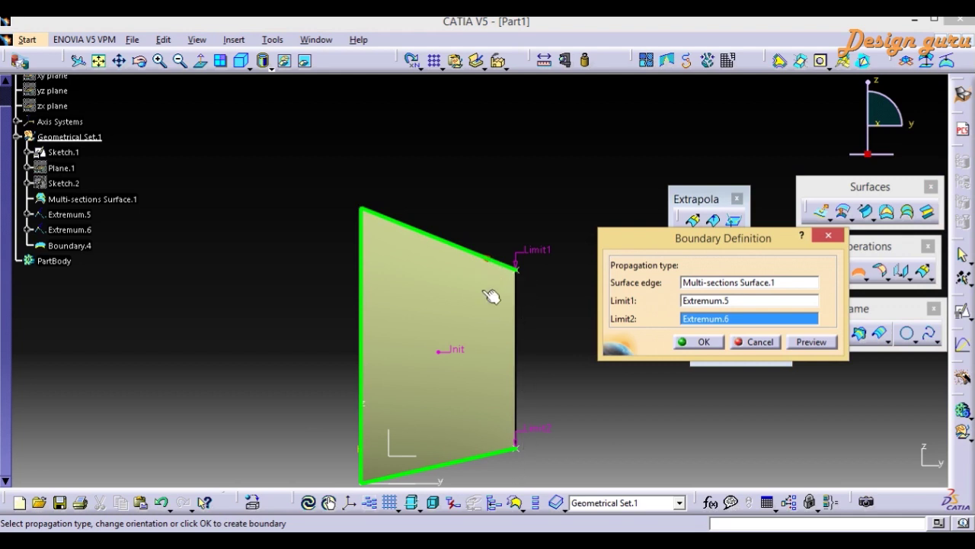
pyautogui.click(488, 263)
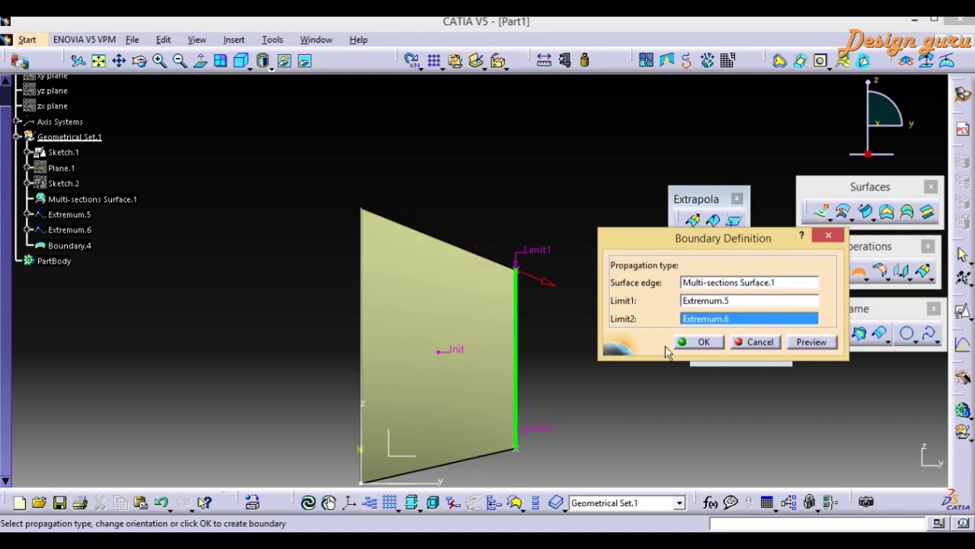
pyautogui.click(701, 342)
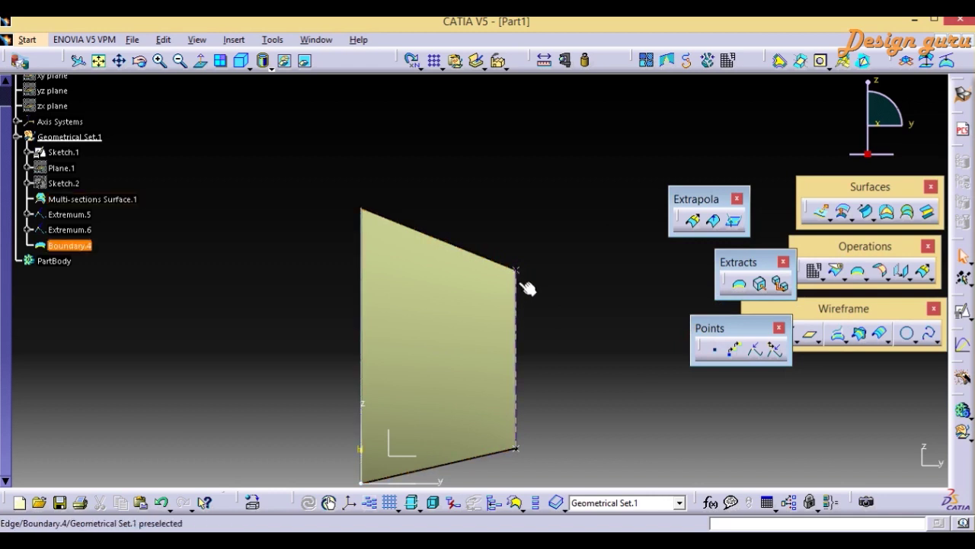
pyautogui.click(530, 310)
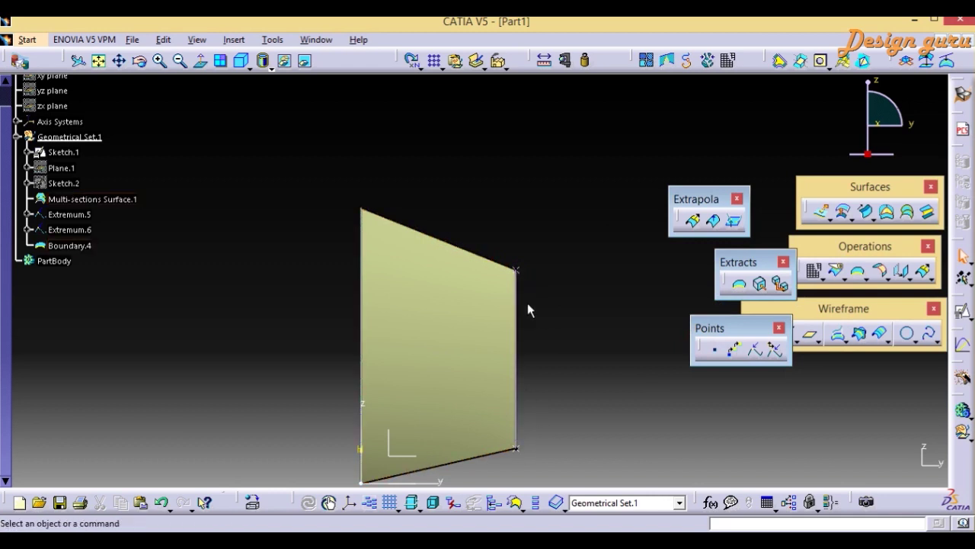
pyautogui.rightClick(68, 214)
pyautogui.click(115, 261)
pyautogui.rightClick(90, 231)
pyautogui.click(115, 273)
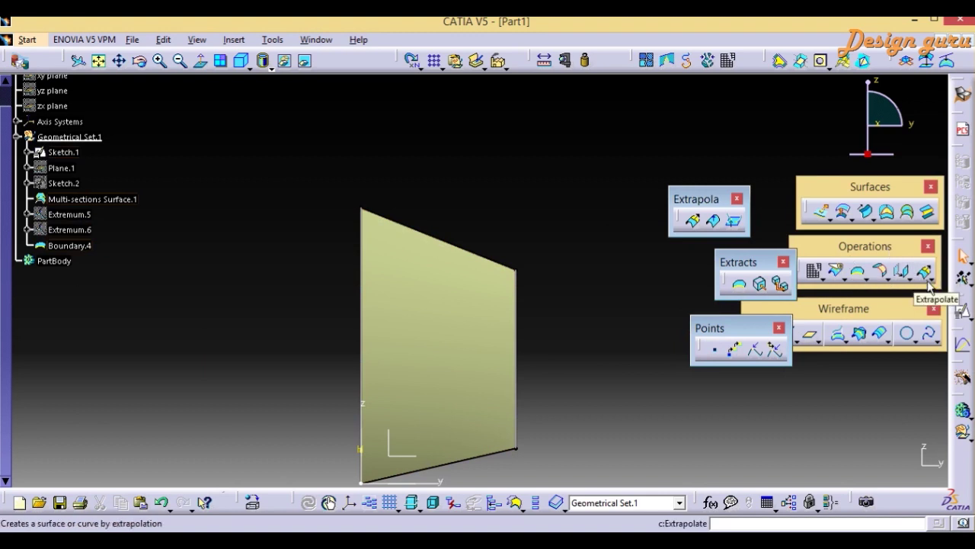
pyautogui.click(694, 221)
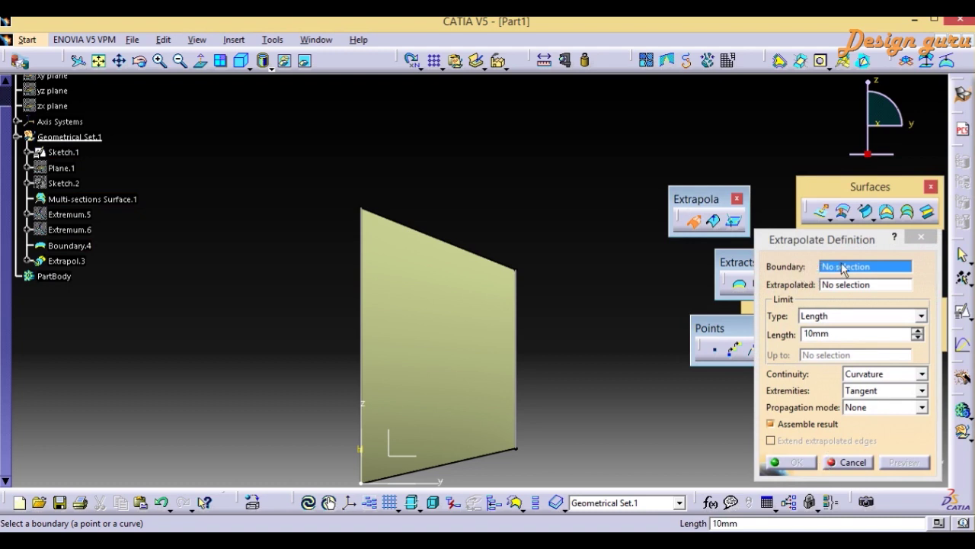
# Extrapolate from Boundary.4 on the multi-sections surface with a 15mm length.
pyautogui.click(522, 304)
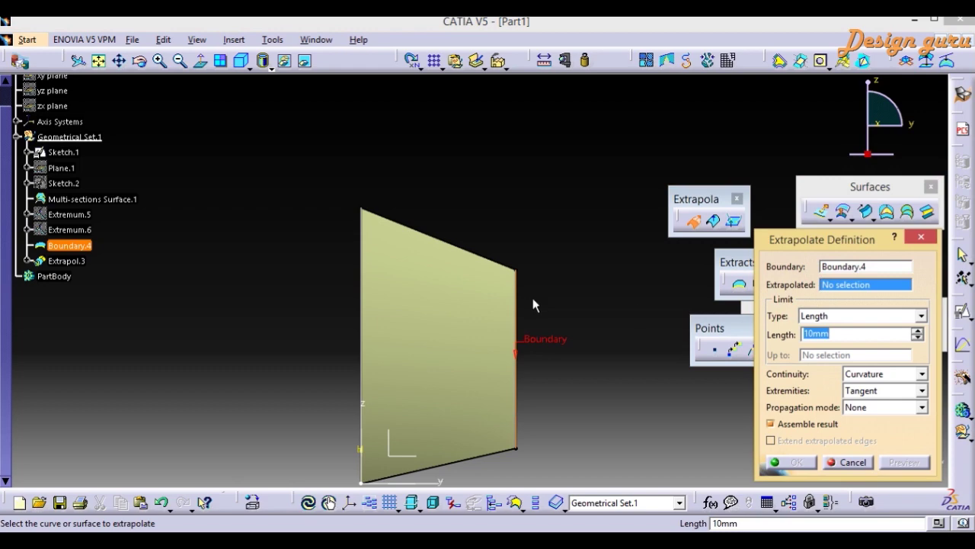
pyautogui.click(457, 328)
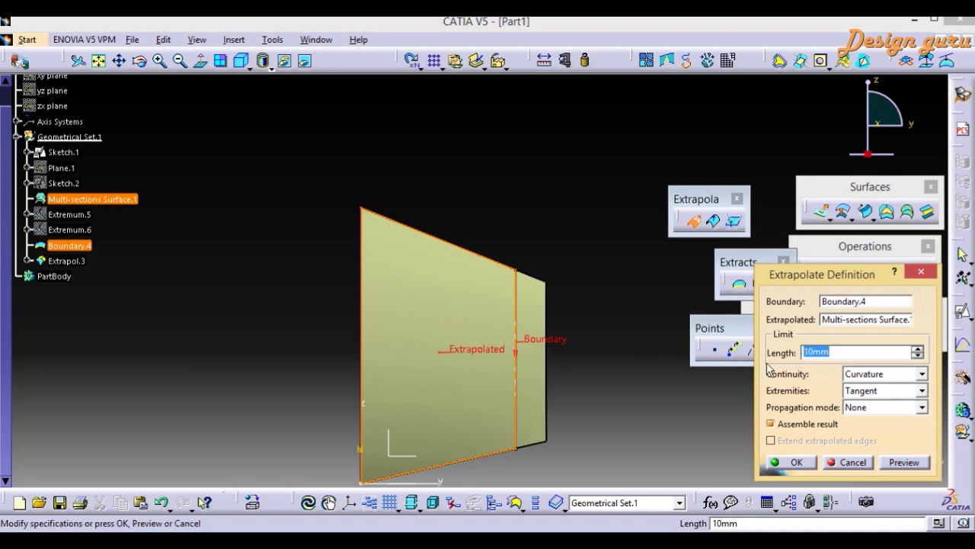
pyautogui.write('15')
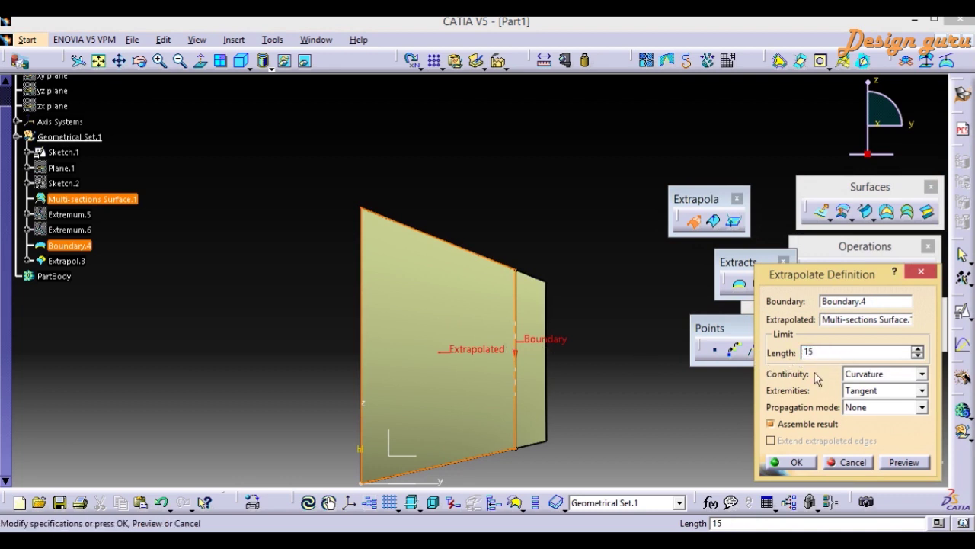
# Keep curvature continuity, tangent extremities and no propagation, then confirm Extrapol.3.
pyautogui.click(905, 373)
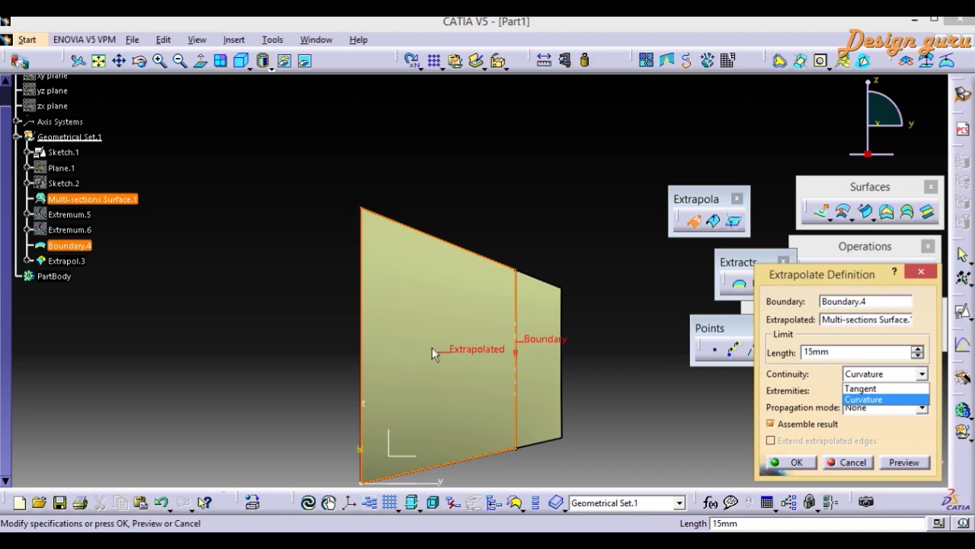
pyautogui.click(869, 399)
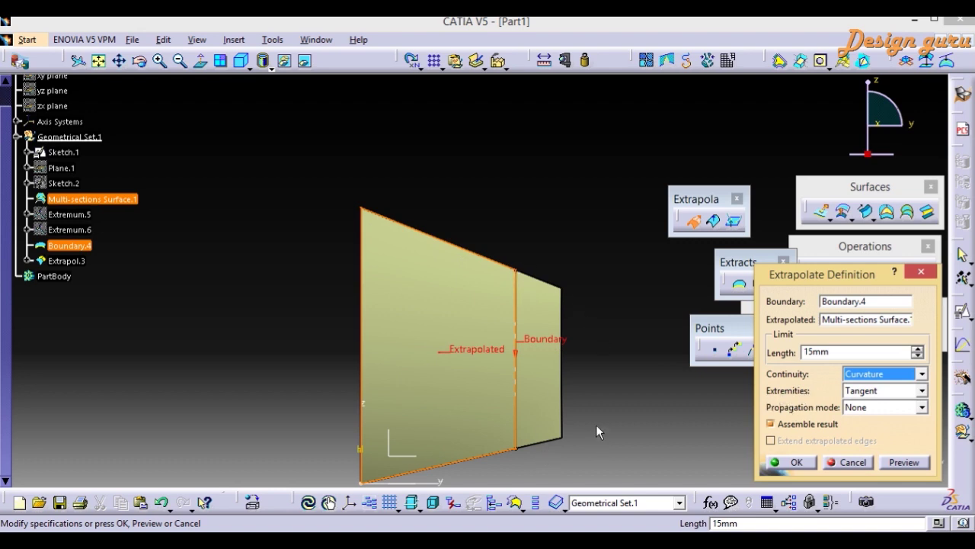
pyautogui.click(865, 390)
pyautogui.click(862, 420)
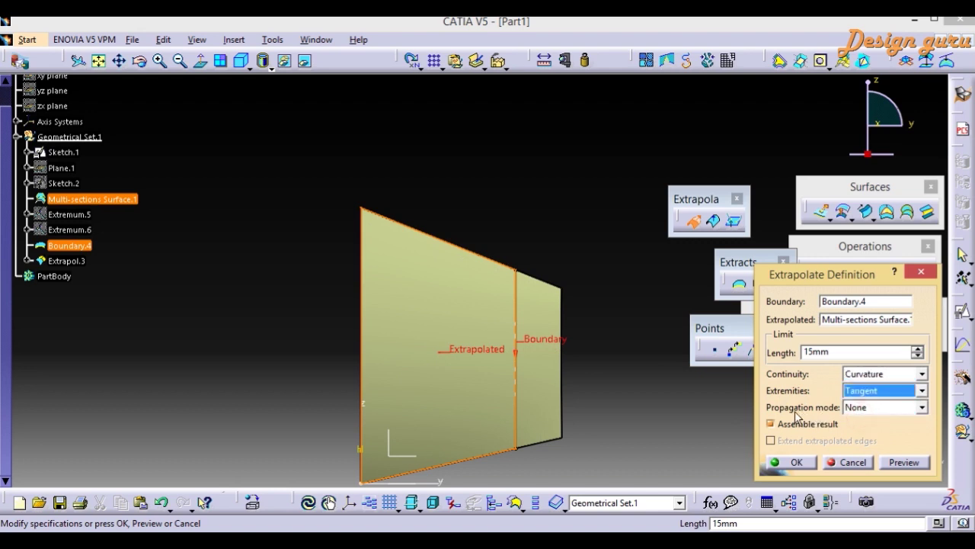
pyautogui.click(863, 409)
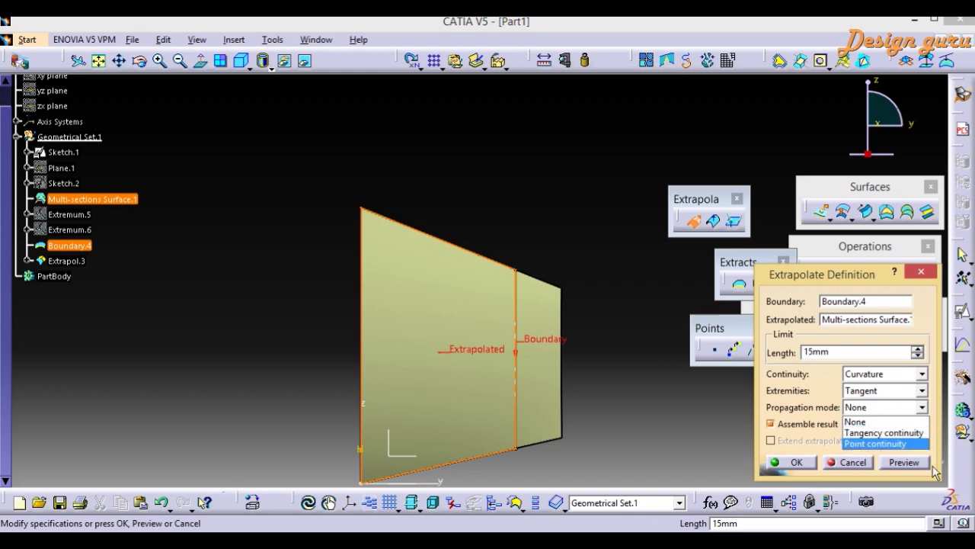
pyautogui.click(857, 421)
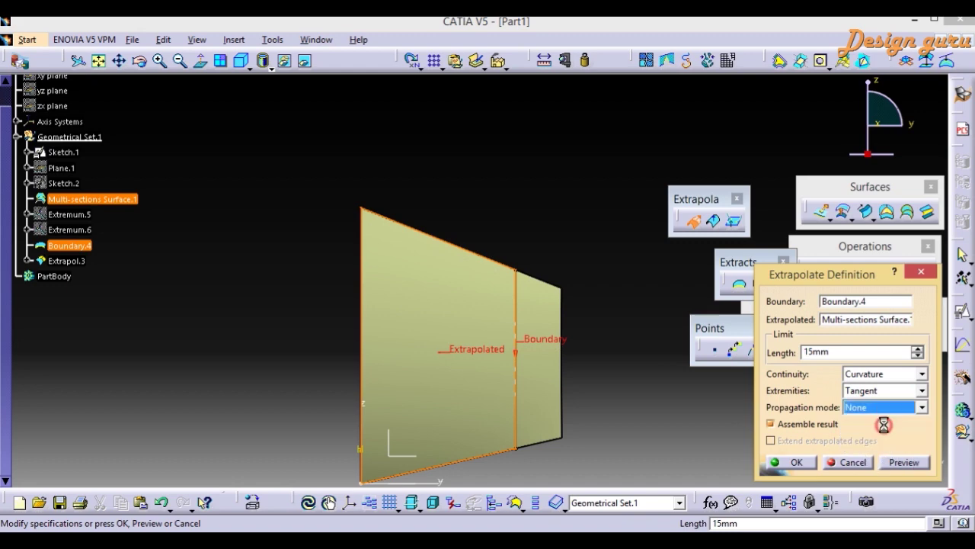
pyautogui.moveTo(818, 276); pyautogui.dragTo(701, 330)
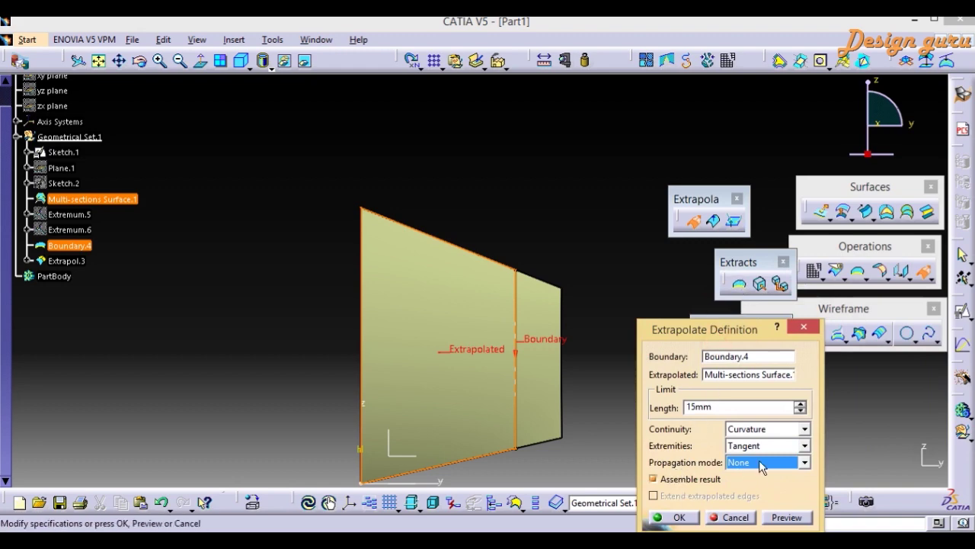
pyautogui.moveTo(739, 333); pyautogui.dragTo(762, 233)
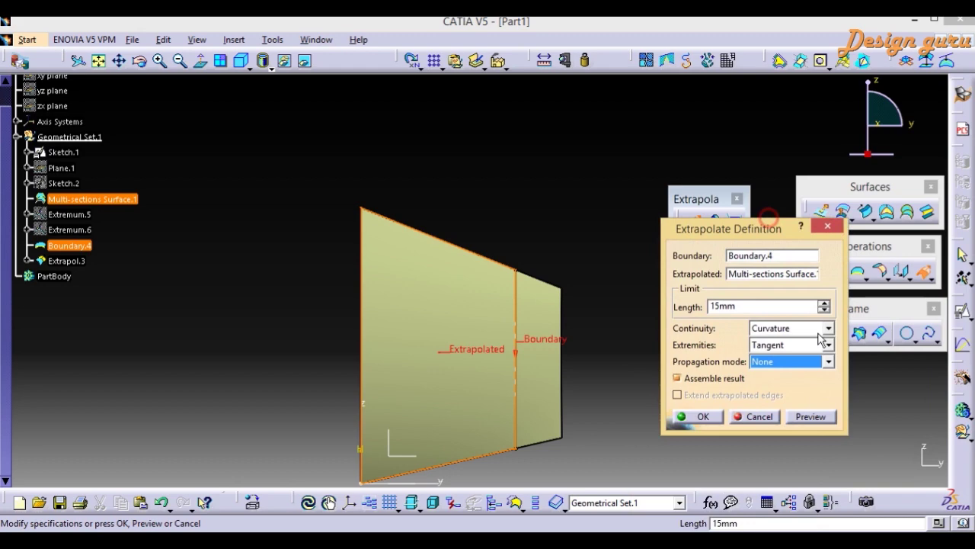
pyautogui.click(703, 417)
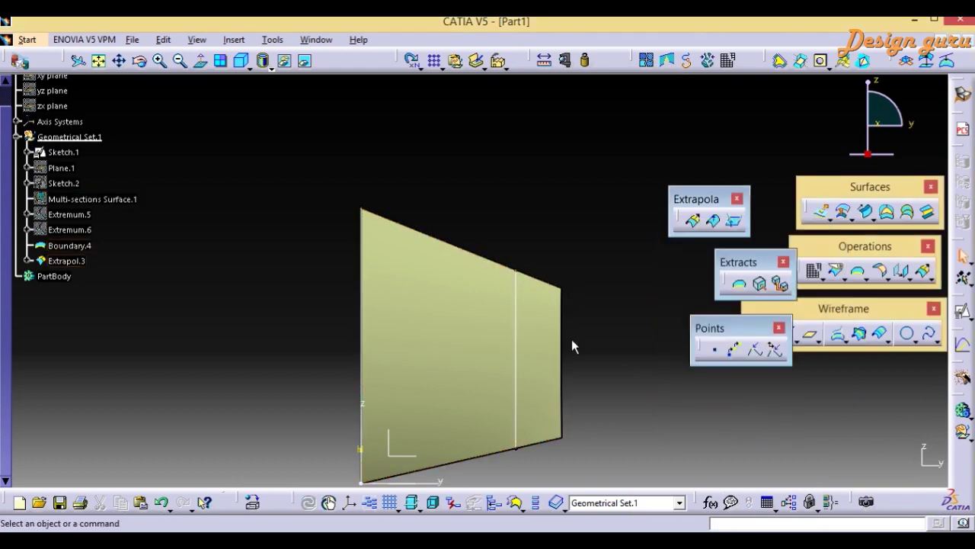
# Hide Boundary.4 and orbit the model to see the surface's curvature.
pyautogui.click(548, 444)
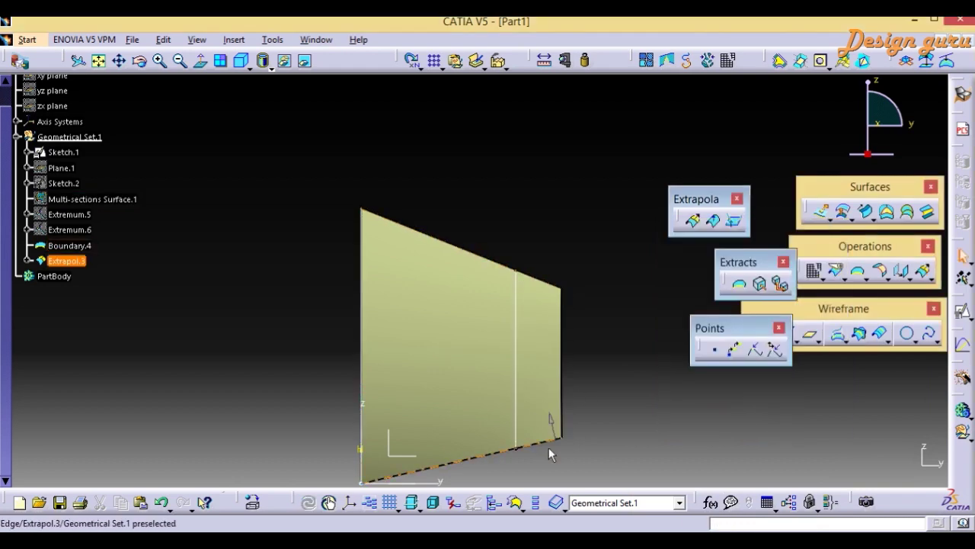
pyautogui.click(69, 245)
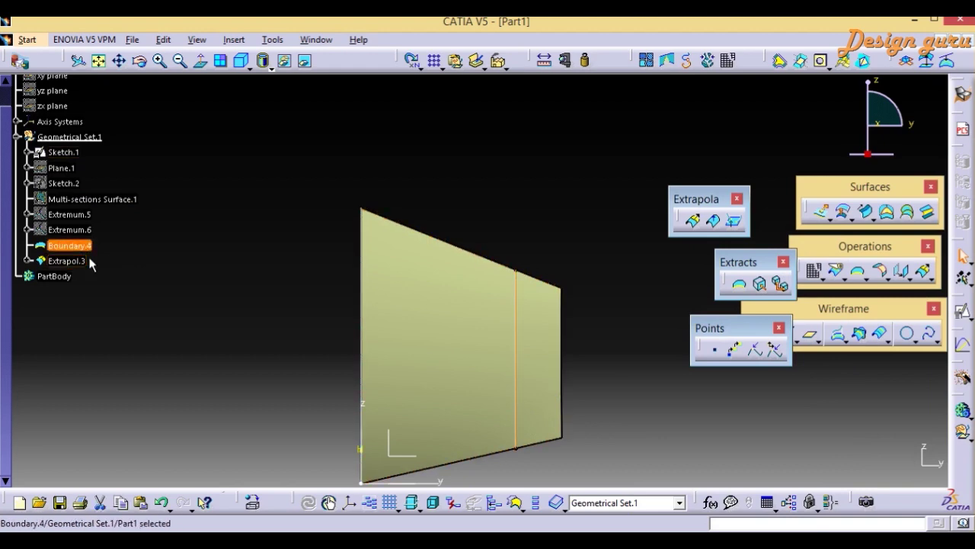
pyautogui.rightClick(88, 243)
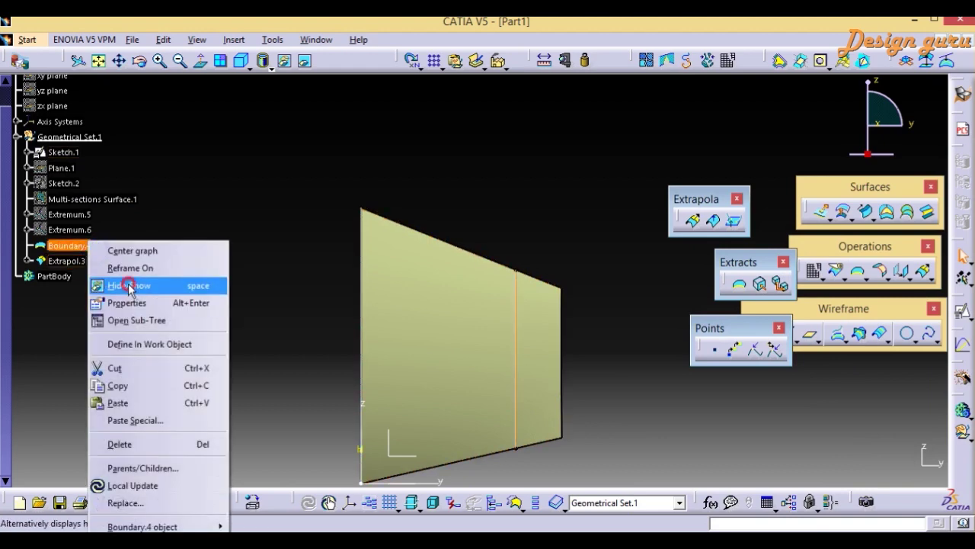
pyautogui.click(129, 286)
pyautogui.moveTo(457, 343)
pyautogui.mouseDown(button='middle')
pyautogui.moveTo(444, 342)
pyautogui.moveTo(429, 449)
pyautogui.moveTo(447, 397)
pyautogui.moveTo(561, 342)
pyautogui.moveTo(562, 312)
pyautogui.moveTo(503, 290)
pyautogui.moveTo(522, 289)
pyautogui.moveTo(549, 344)
pyautogui.moveTo(483, 305)
pyautogui.moveTo(438, 339)
pyautogui.mouseUp(button='middle')
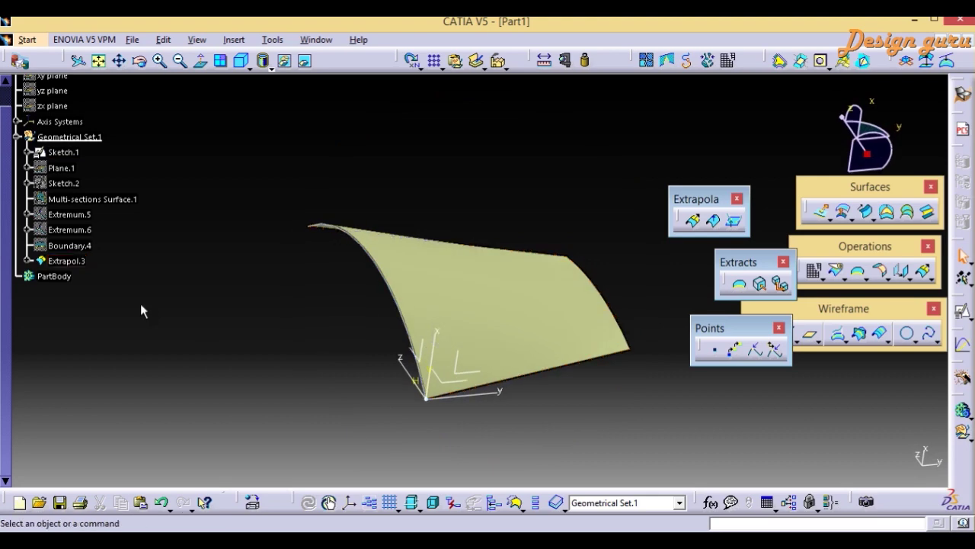
# Hide Extrapol.3 and show Multi-sections Surface.1 again.
pyautogui.rightClick(71, 260)
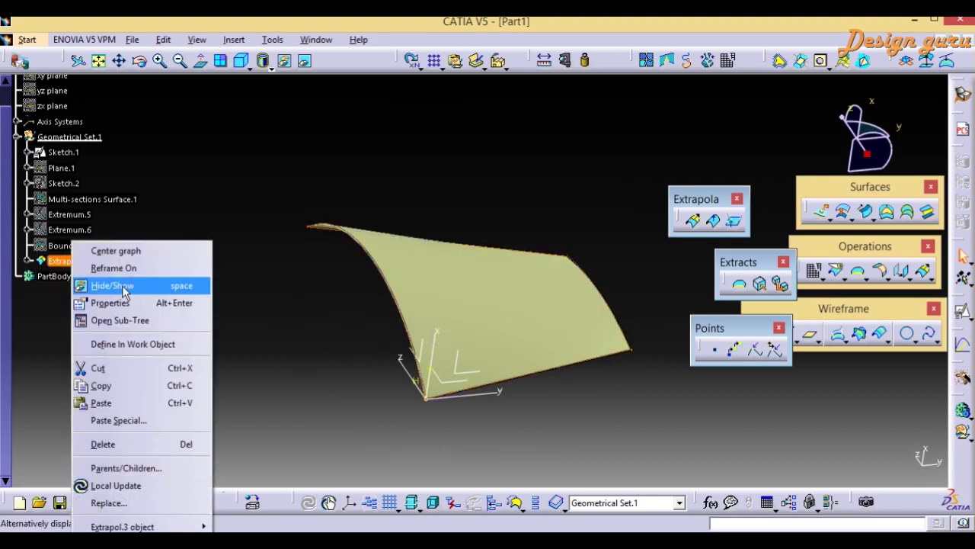
pyautogui.click(124, 288)
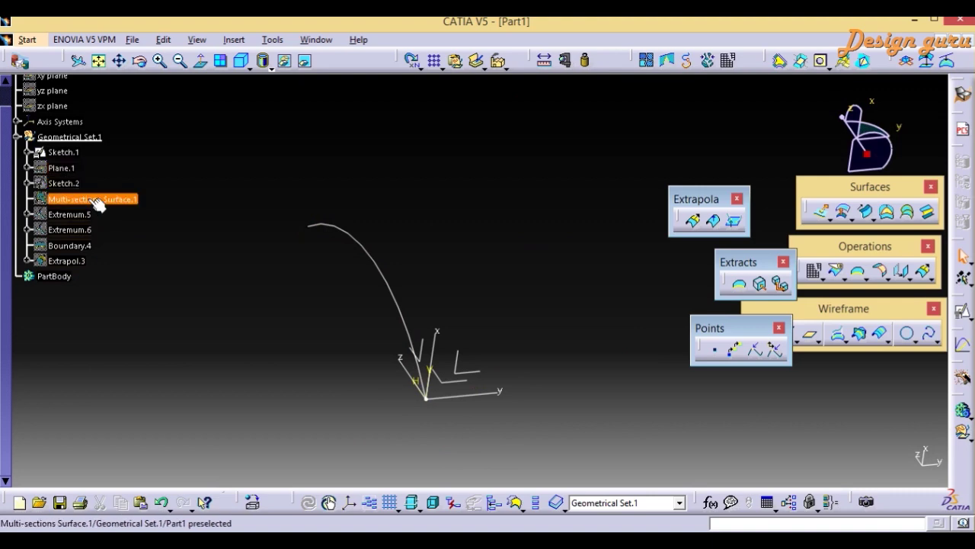
pyautogui.rightClick(97, 202)
pyautogui.click(120, 243)
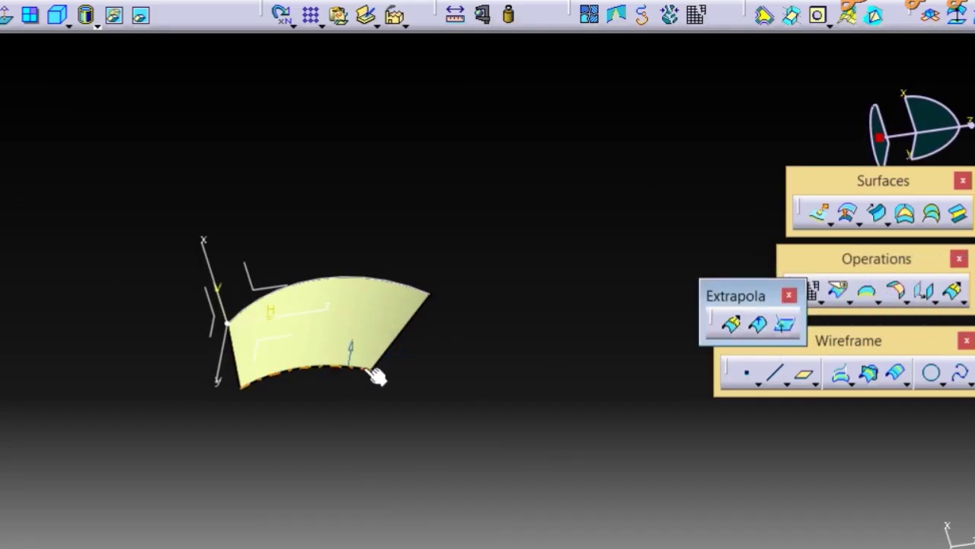
# Create an extremum point at the surface's top-right corner.
pyautogui.moveTo(758, 381); pyautogui.dragTo(742, 407)
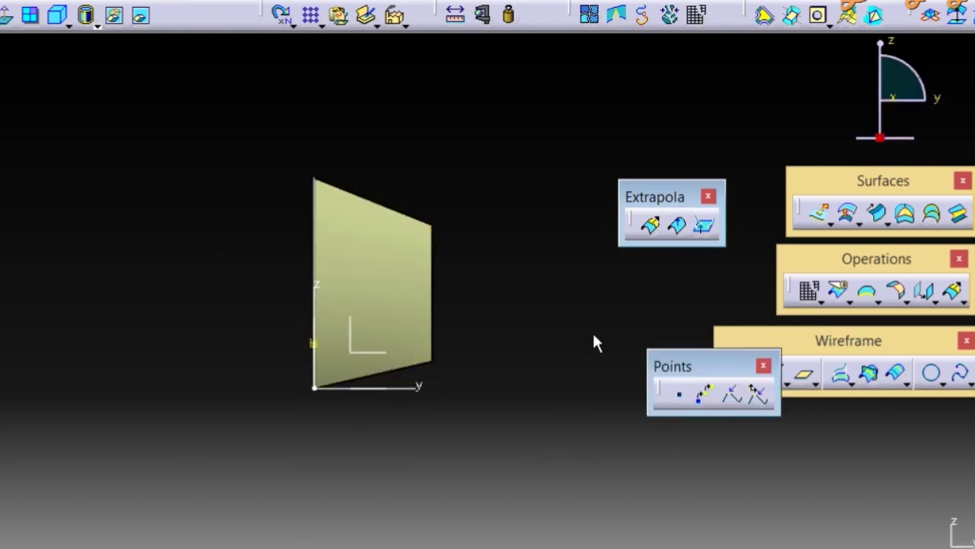
pyautogui.click(650, 225)
pyautogui.click(402, 213)
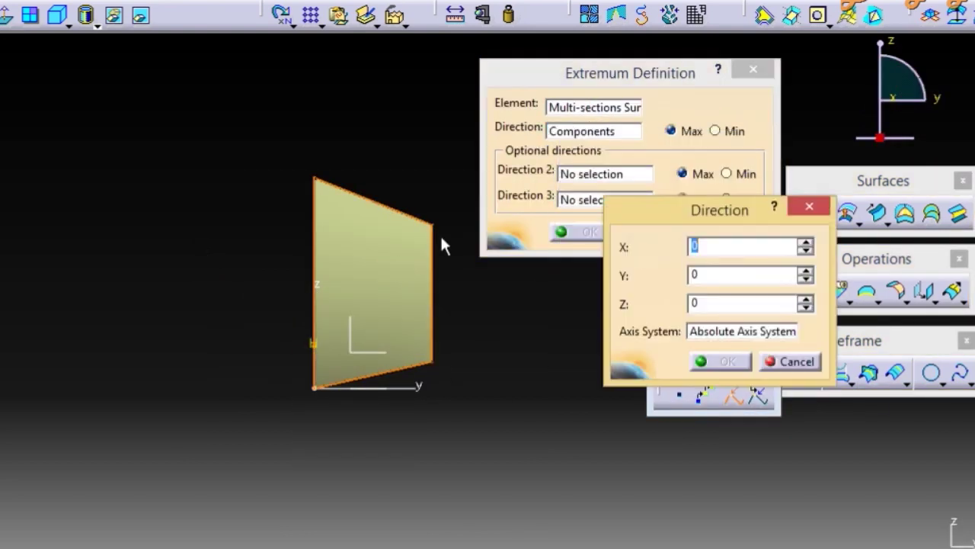
pyautogui.click(720, 362)
pyautogui.click(590, 232)
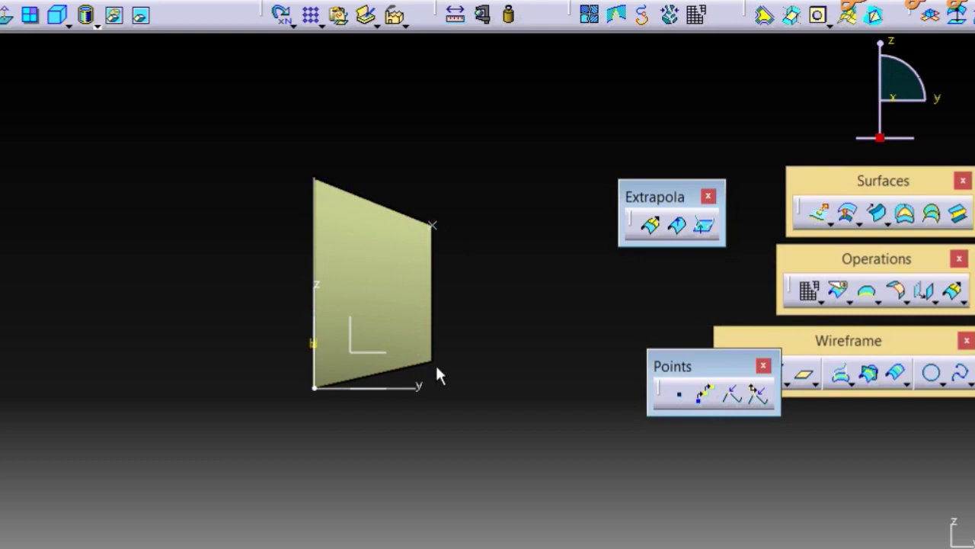
# Create a second extremum at the bottom-right corner with direction 0,1,-1.
pyautogui.click(650, 225)
pyautogui.rightClick(584, 135)
pyautogui.click(617, 195)
pyautogui.press('Tab')
pyautogui.write('1')
pyautogui.press('Tab')
pyautogui.write('-1')
pyautogui.click(731, 363)
# Define a no-propagation boundary on the right edge limited by Extremum.5 and Extremum.6.
pyautogui.click(866, 292)
pyautogui.click(712, 307)
pyautogui.click(828, 284)
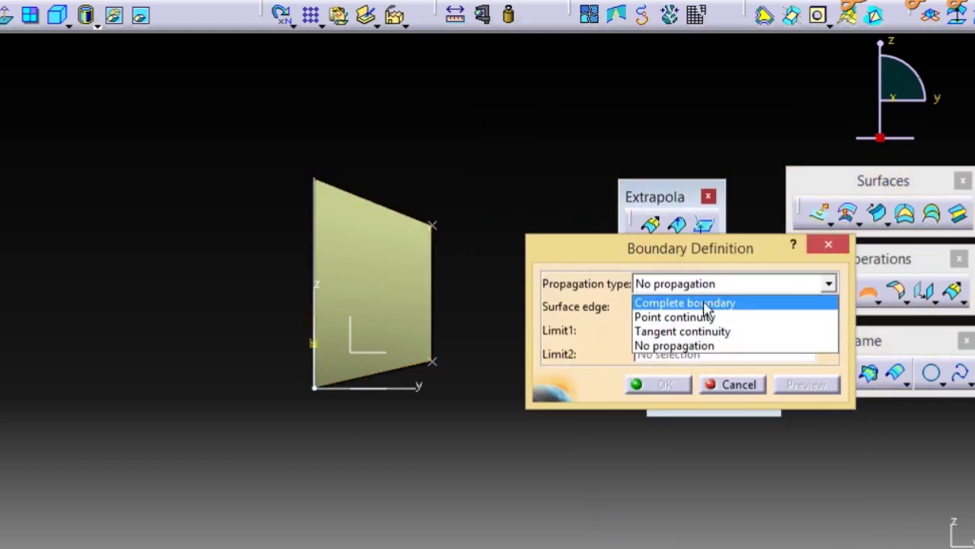
pyautogui.click(419, 296)
pyautogui.click(373, 281)
pyautogui.click(432, 226)
pyautogui.click(432, 361)
pyautogui.scroll(3, 366, 294)
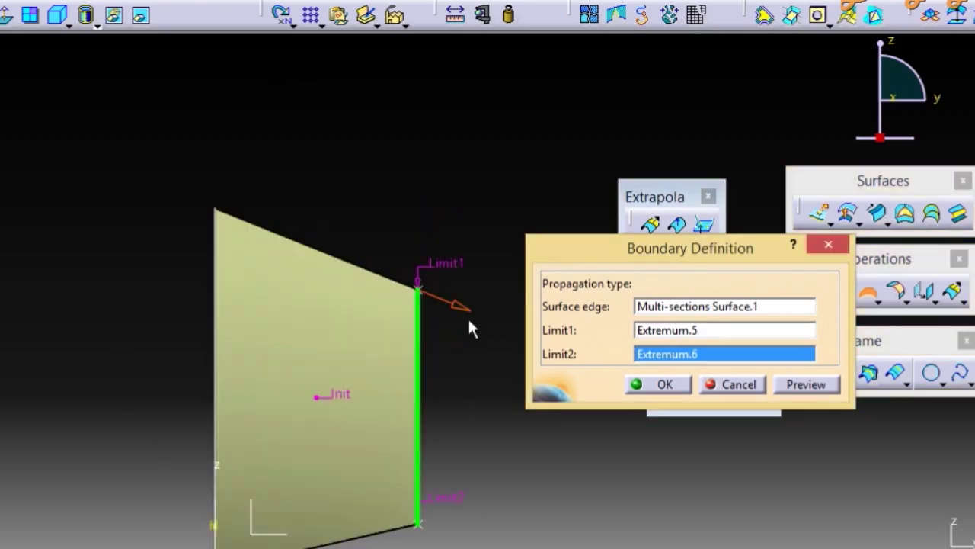